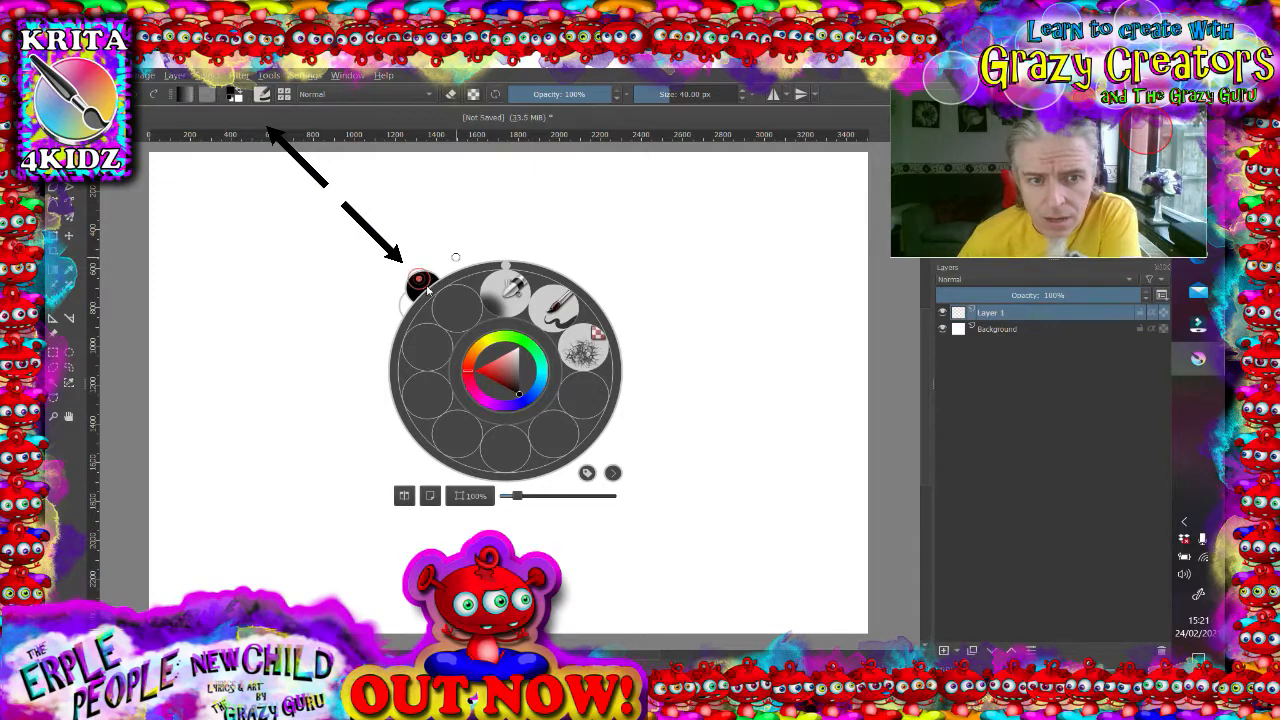
- Pick a deep blue foreground colour in the pop-up palette's colour selector
click(490, 343)
click(496, 362)
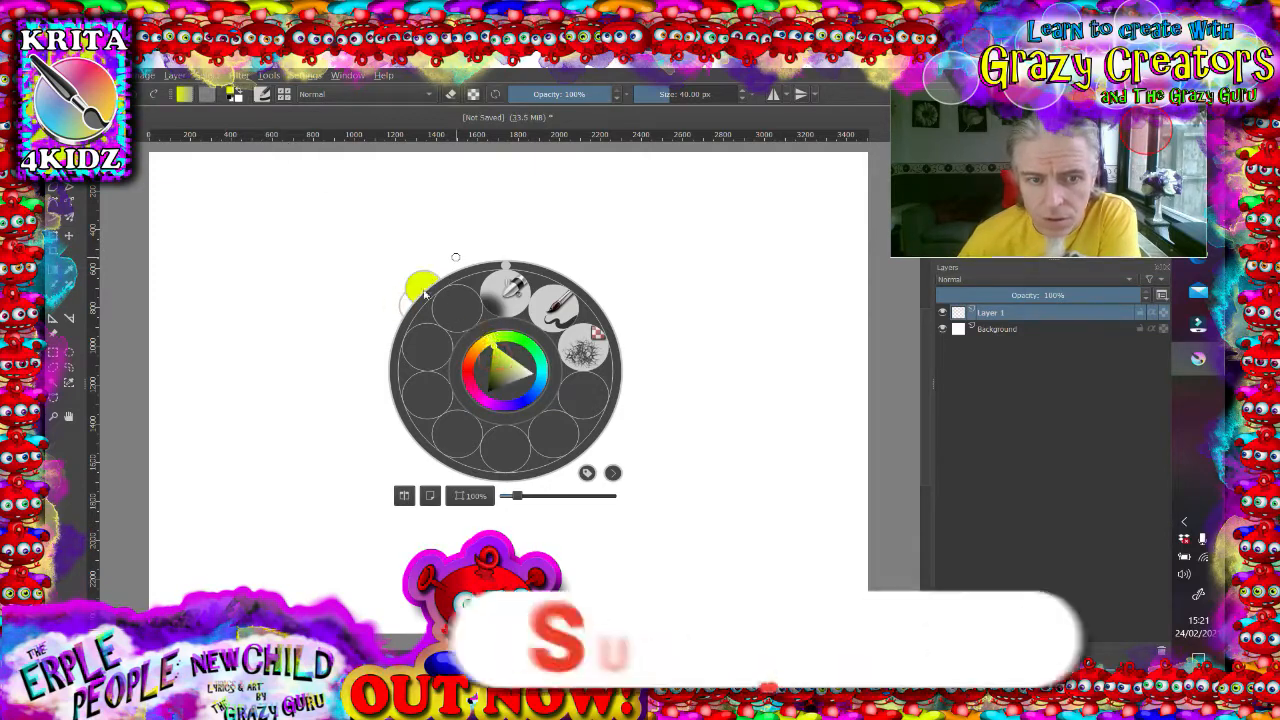
click(523, 396)
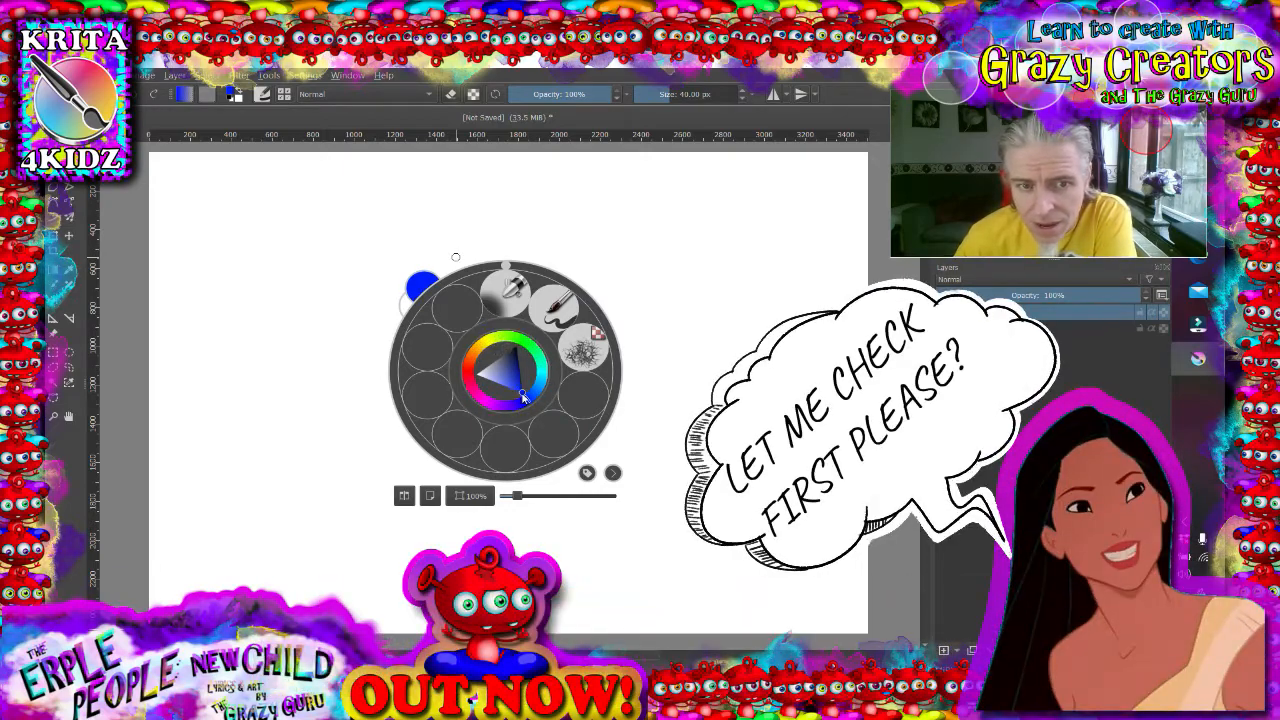
click(482, 377)
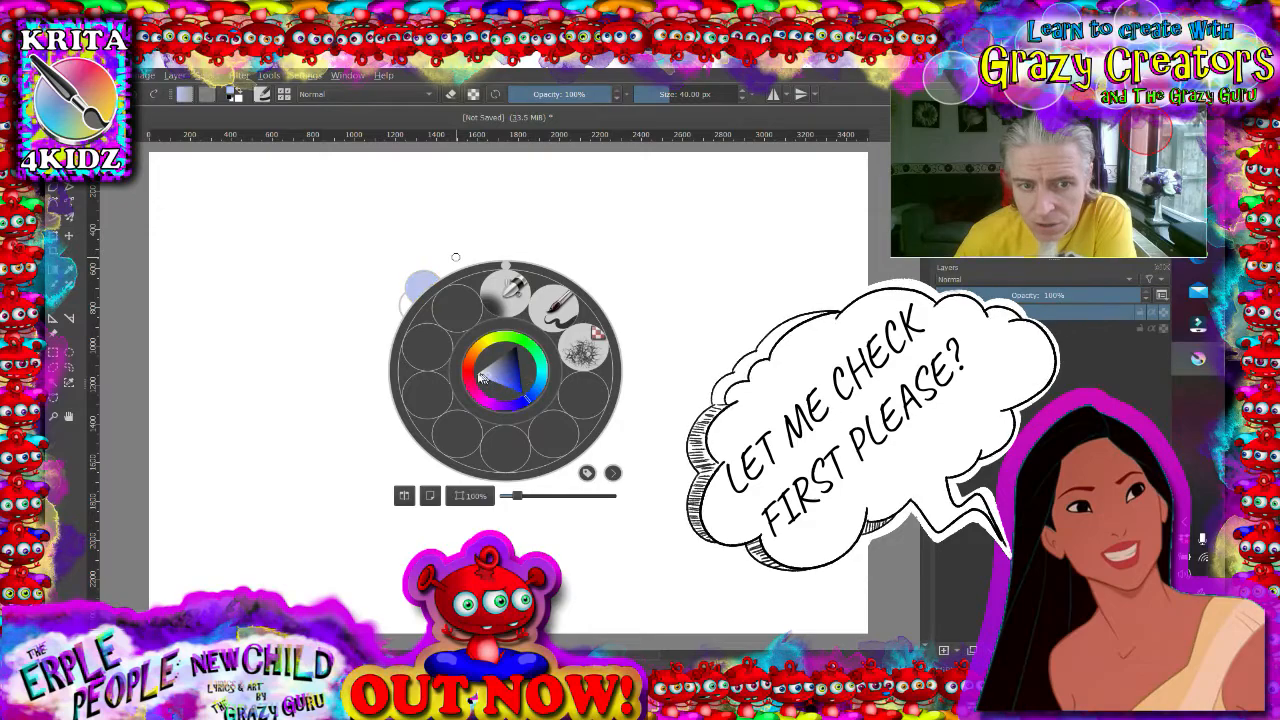
mouse_move(479, 373)
mouse_down()
mouse_move(523, 346)
mouse_move(541, 408)
mouse_move(511, 385)
mouse_move(546, 416)
mouse_up()
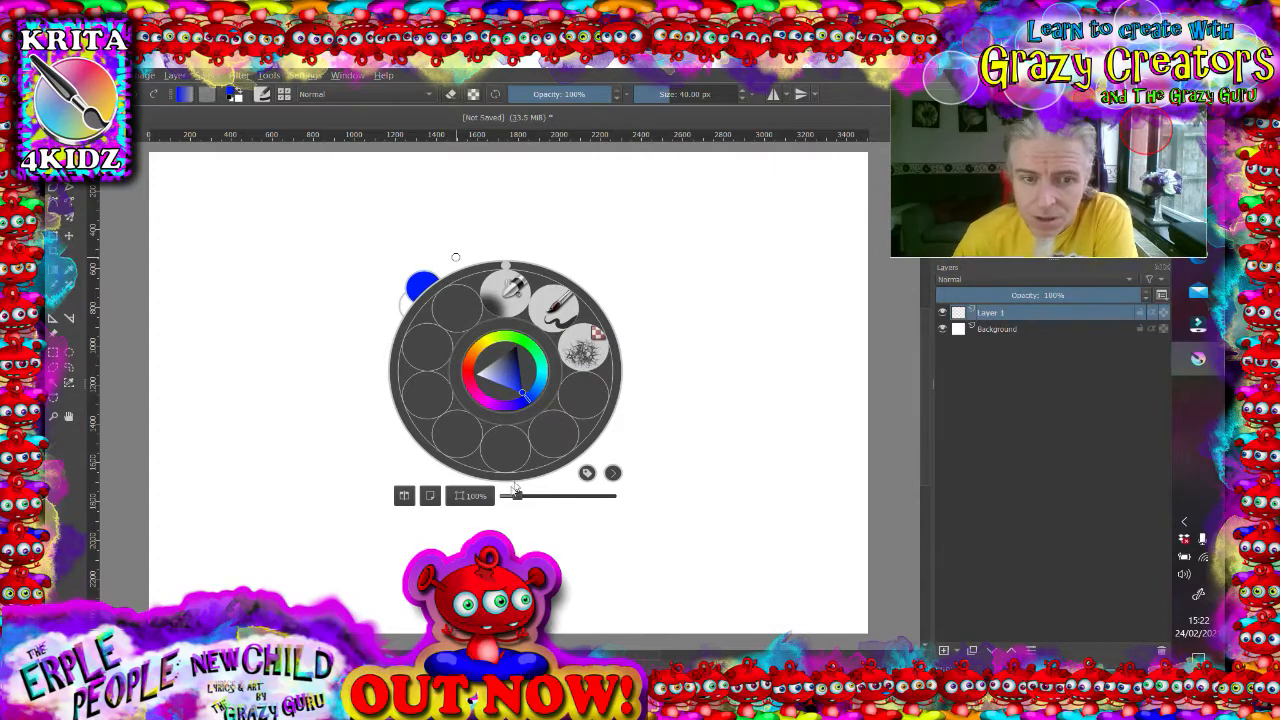
- Examine how the pop-up palette stays in place while zooming and panning the canvas
mouse_move(516, 496)
mouse_down()
mouse_move(604, 500)
mouse_move(504, 496)
mouse_move(512, 505)
mouse_up()
scroll(674, 319, up, 2)
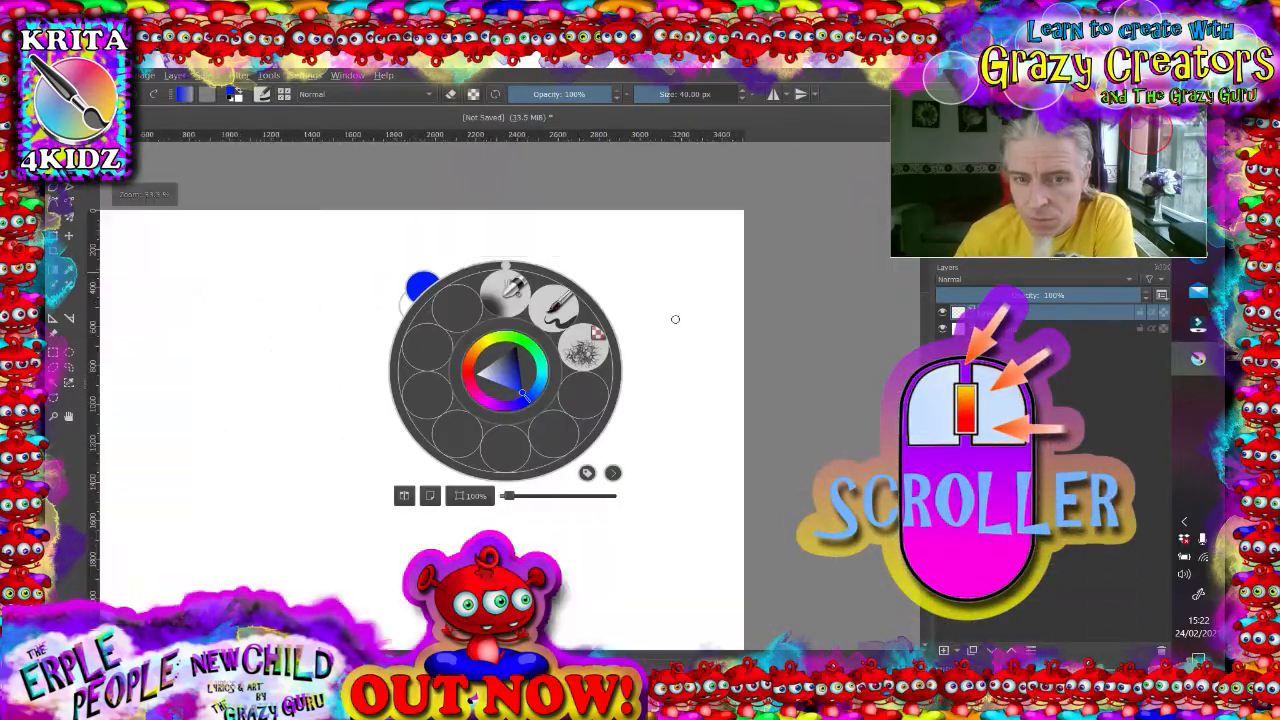
scroll(674, 319, down, 3)
scroll(674, 319, up, 1)
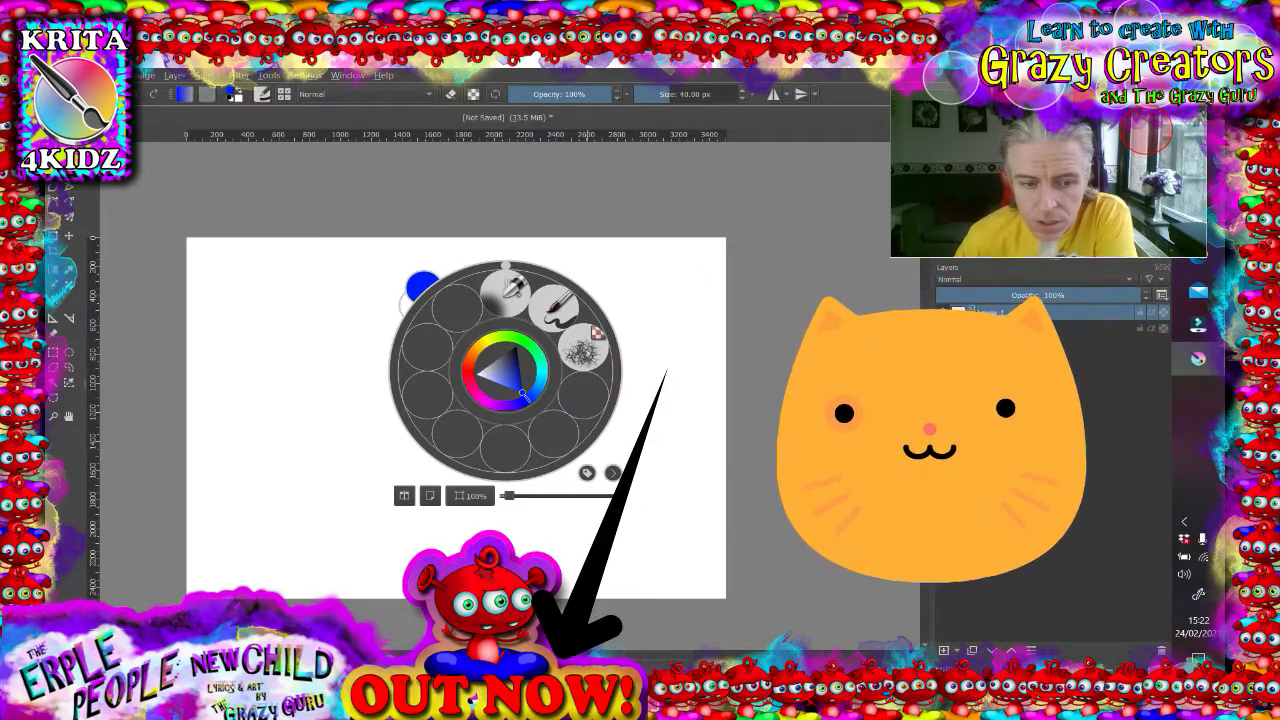
scroll(674, 319, left, 3)
scroll(674, 319, right, 4)
scroll(674, 319, left, 4)
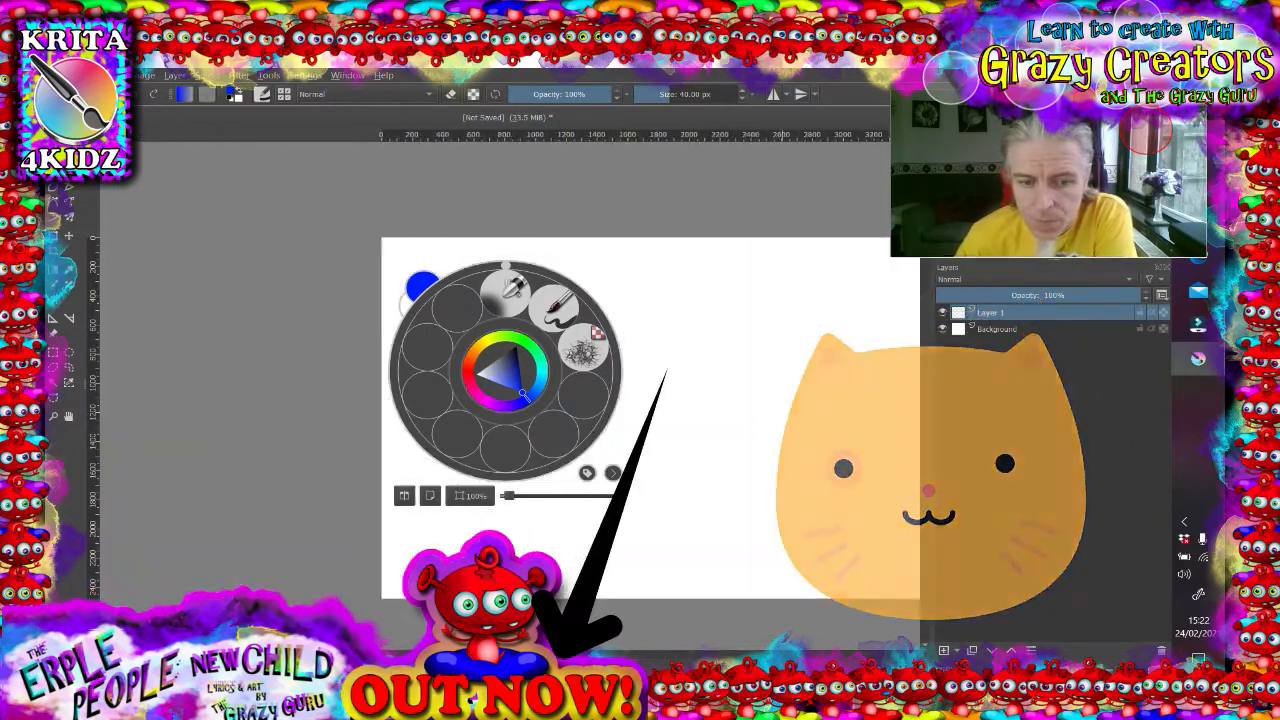
scroll(674, 319, right, 1)
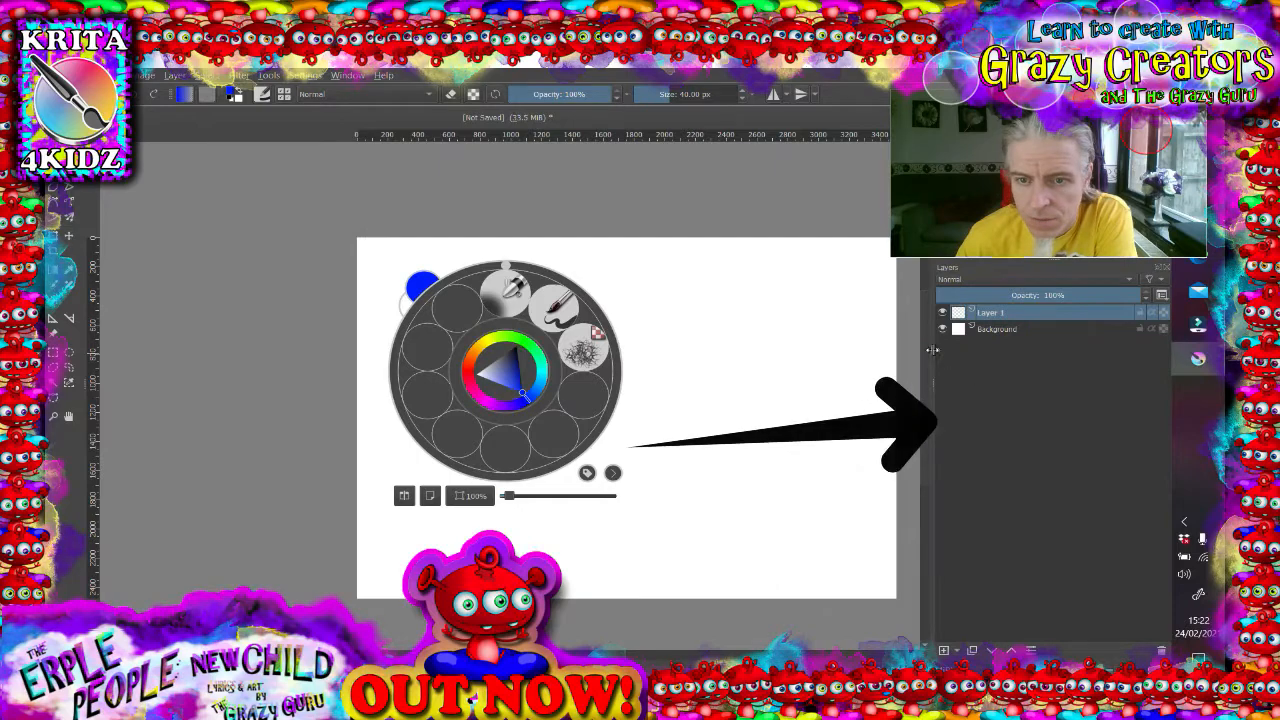
scroll(685, 360, down, 1)
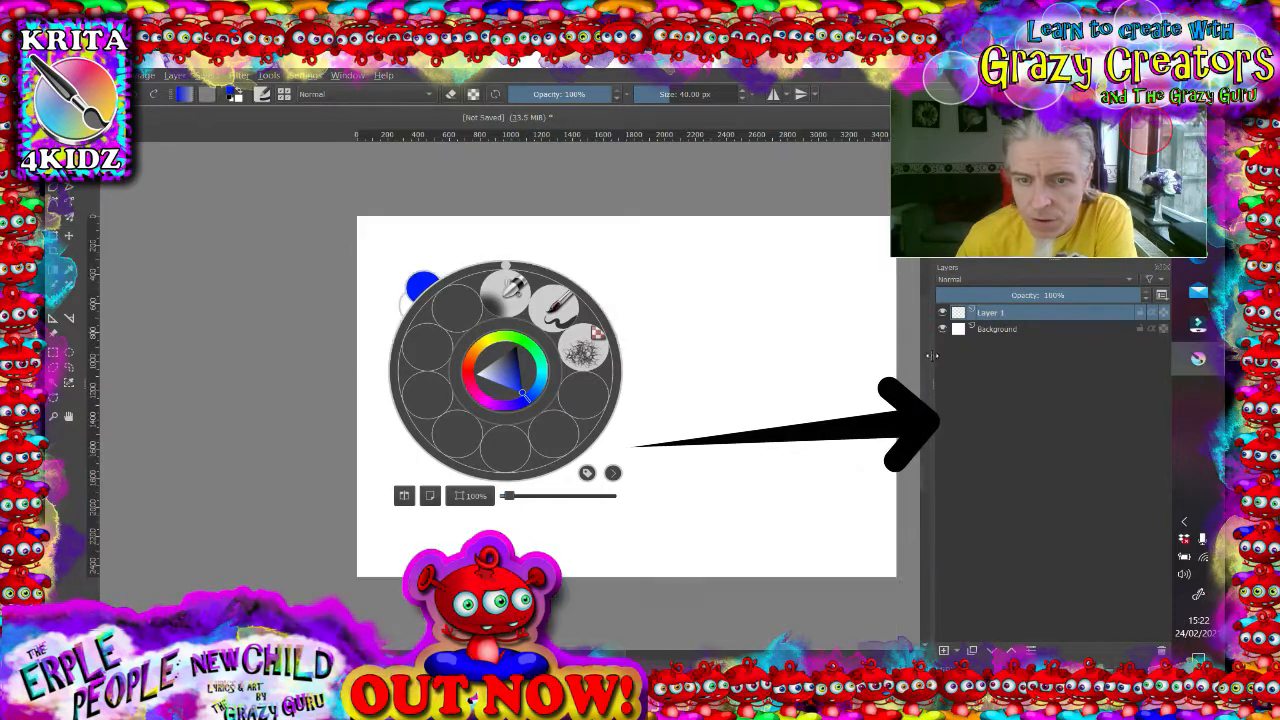
click(826, 358)
scroll(594, 332, up, 1)
drag(630, 344, 506, 307)
scroll(506, 307, down, 2)
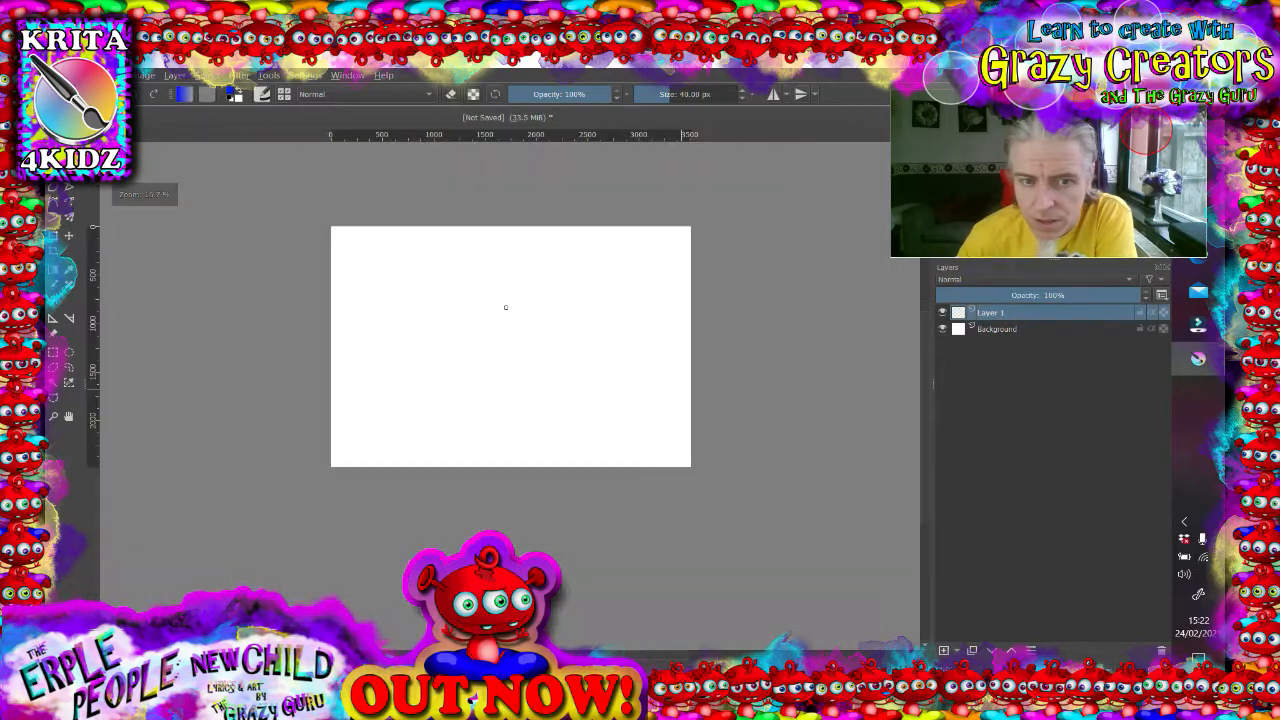
- Reopen the pop-up palette over the zoomed canvas
right_click(505, 307)
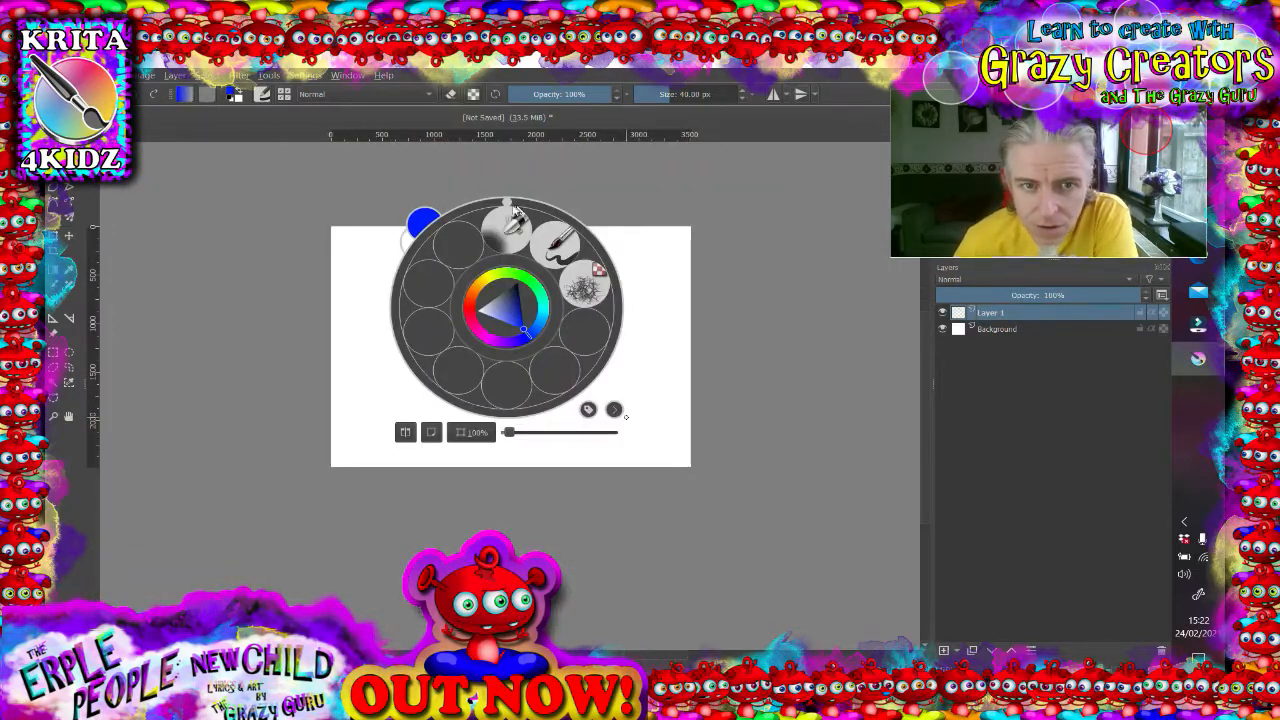
mouse_move(509, 208)
mouse_down()
mouse_move(572, 232)
mouse_move(600, 272)
mouse_move(545, 205)
mouse_move(440, 180)
mouse_move(323, 180)
mouse_move(343, 159)
mouse_move(551, 161)
mouse_move(400, 171)
mouse_move(450, 175)
mouse_move(548, 246)
mouse_move(505, 206)
mouse_up()
scroll(641, 349, up, 2)
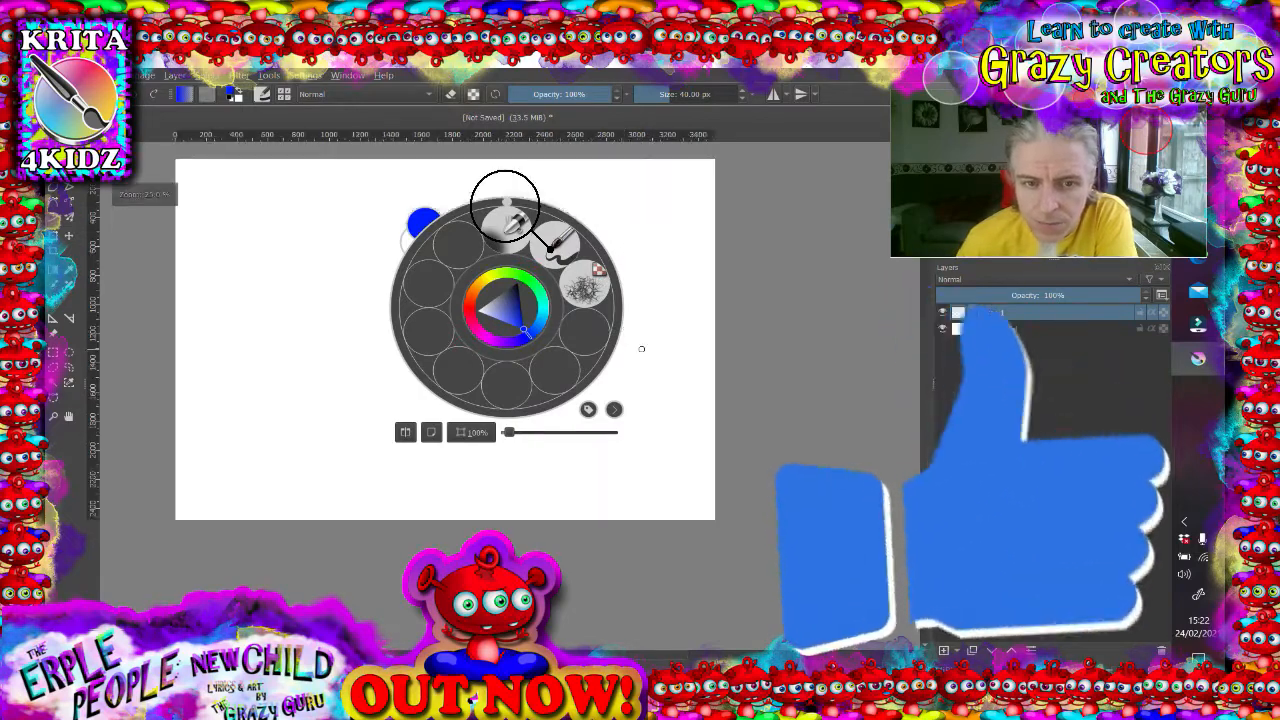
click(644, 350)
drag(456, 257, 518, 319)
right_click(537, 345)
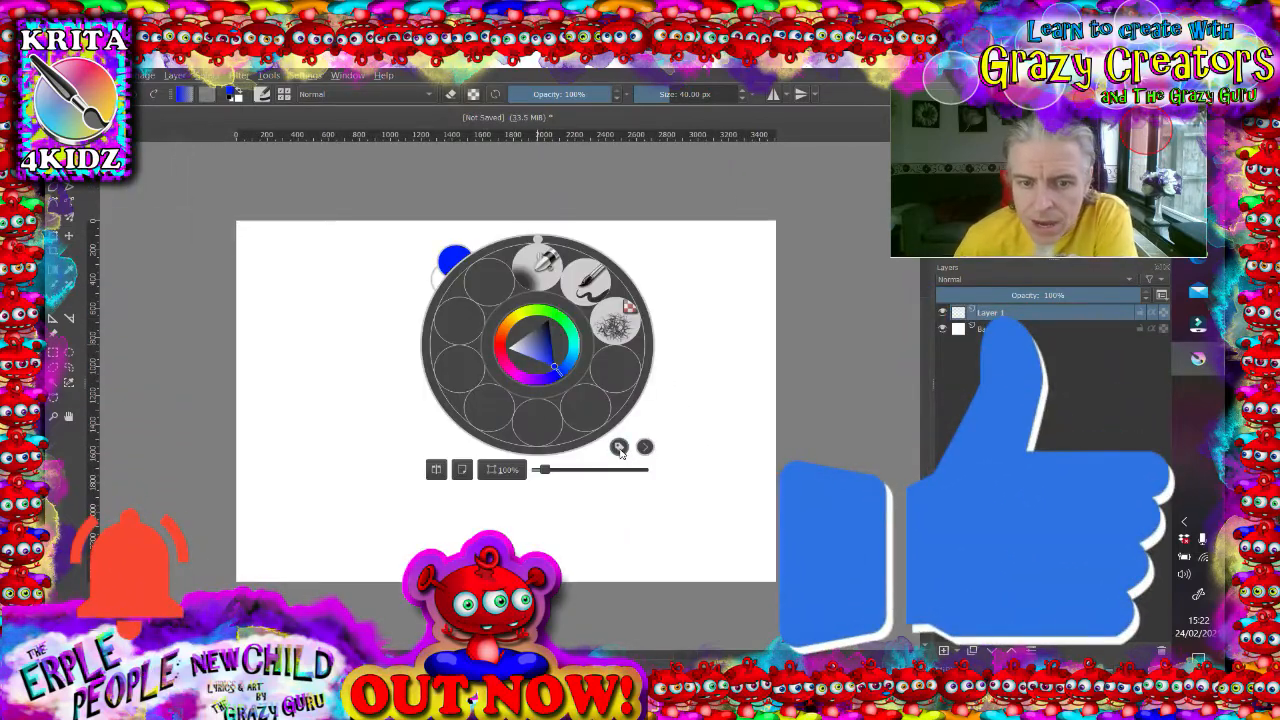
- Switch the pop-up palette's brush tag among Digital, FX and ERPLE EYE
click(620, 449)
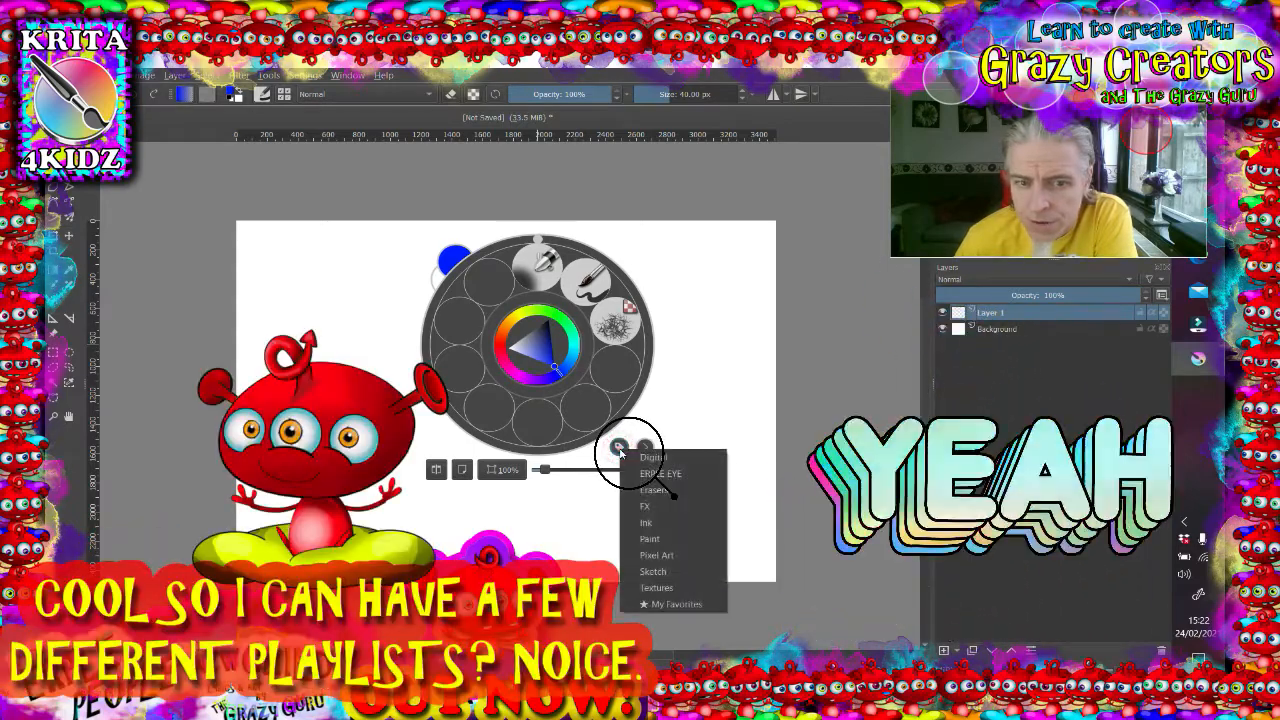
click(652, 458)
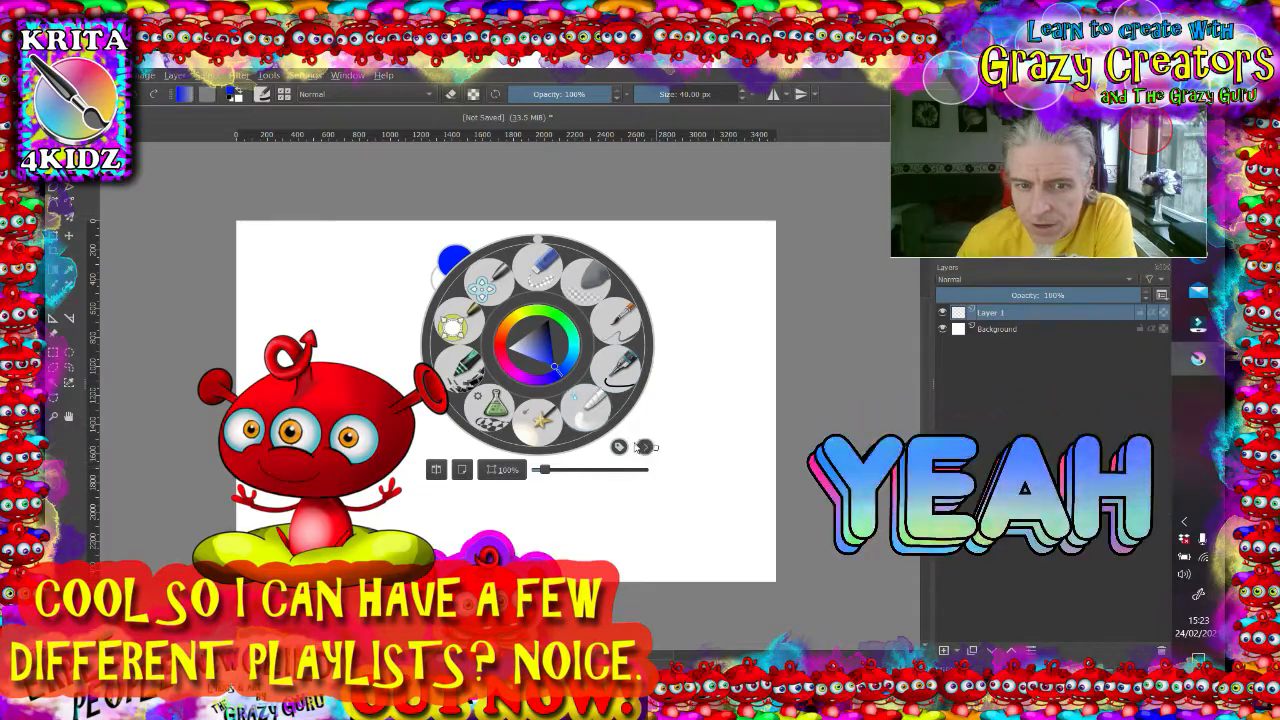
click(643, 447)
click(664, 490)
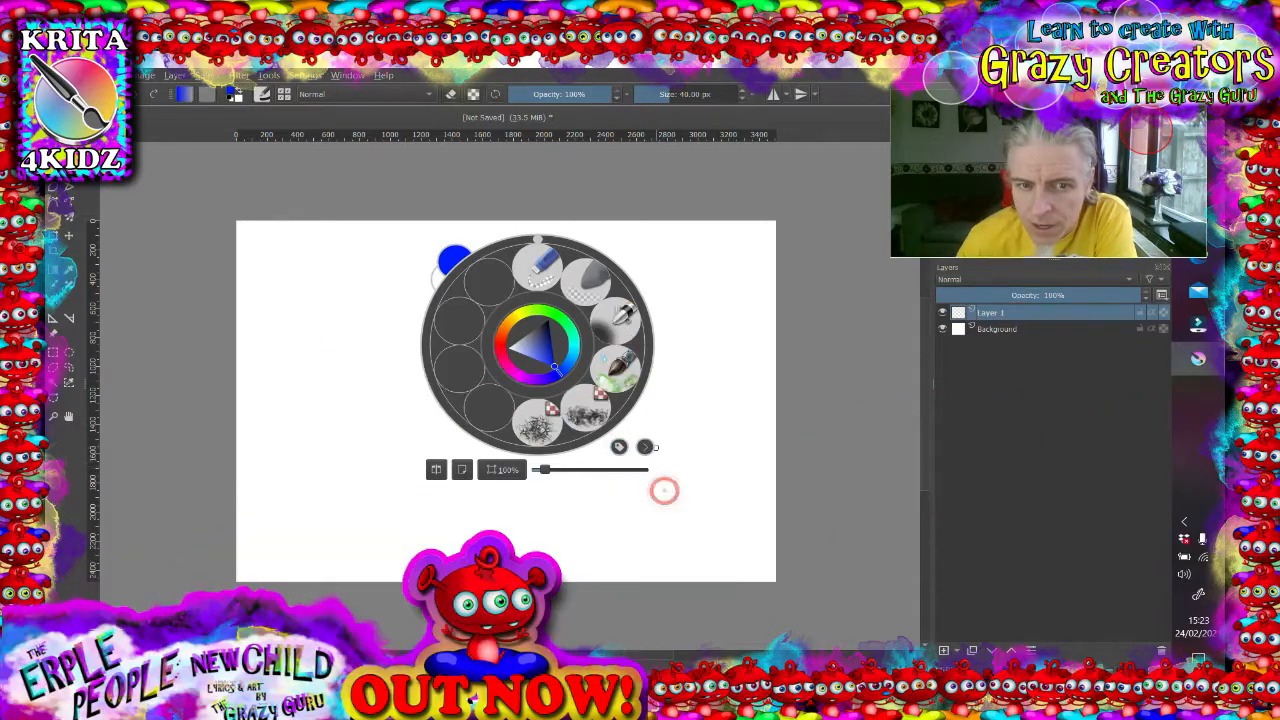
click(621, 446)
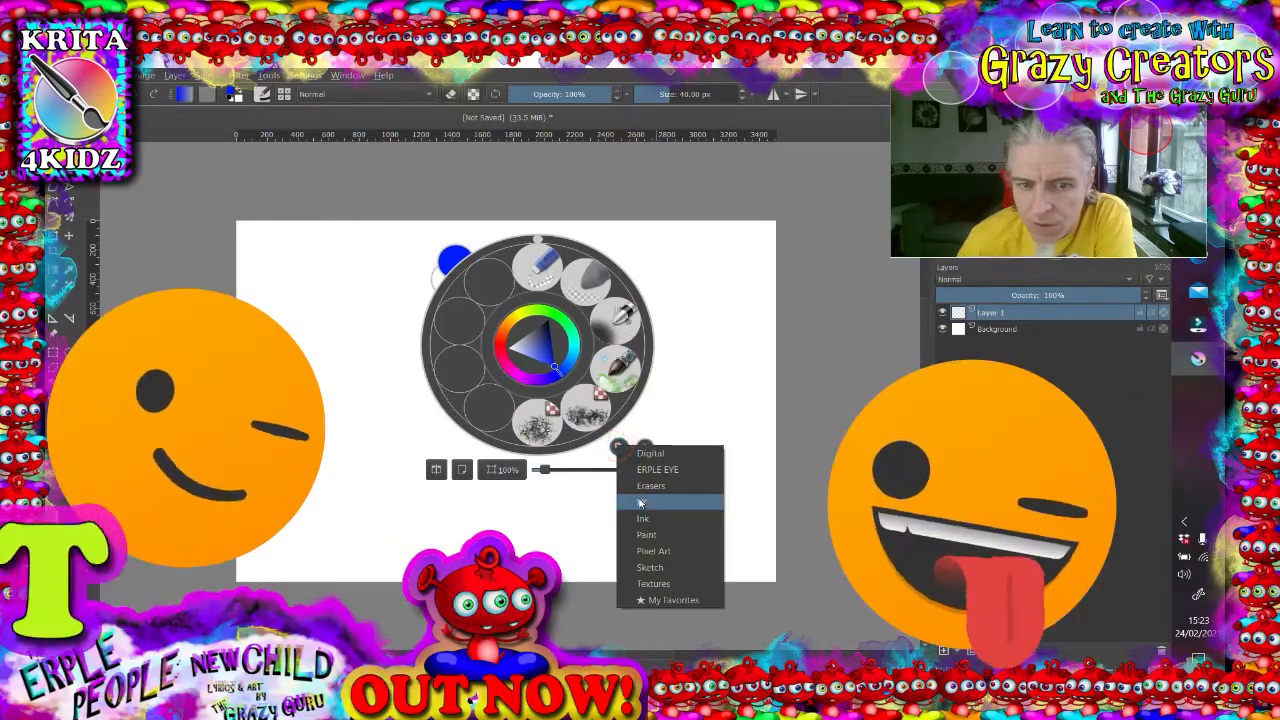
click(637, 490)
click(619, 447)
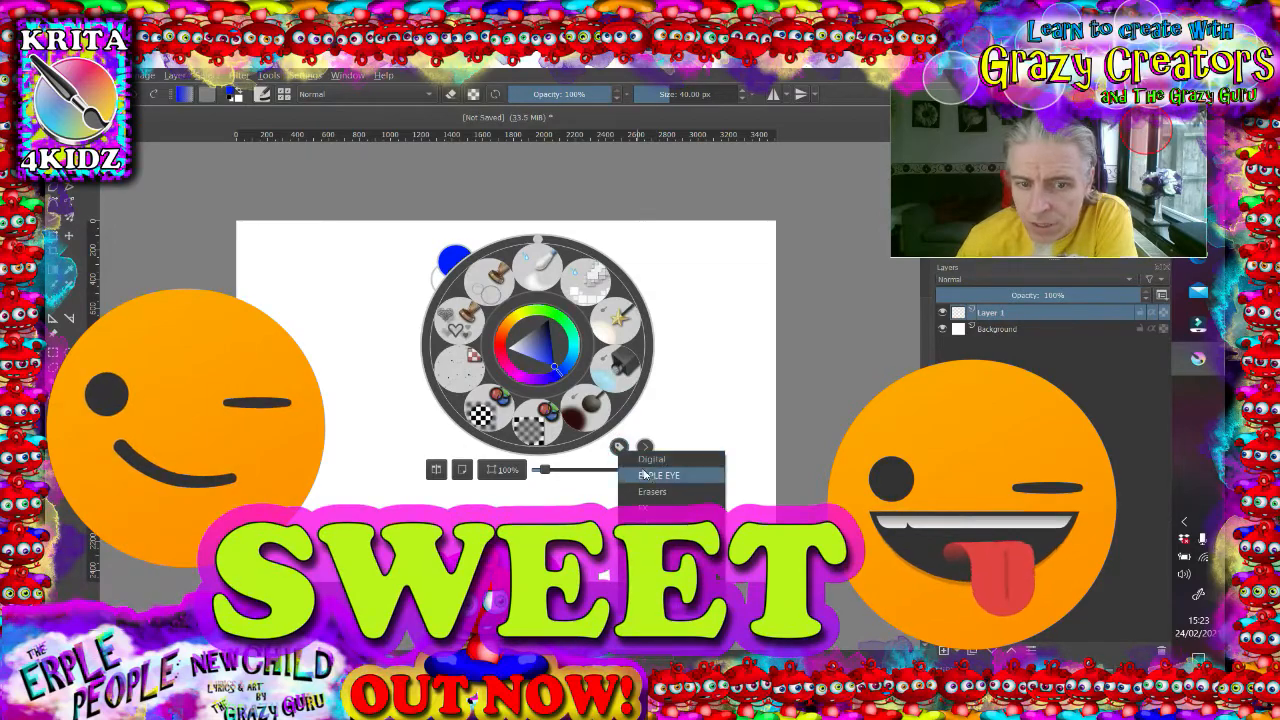
click(647, 475)
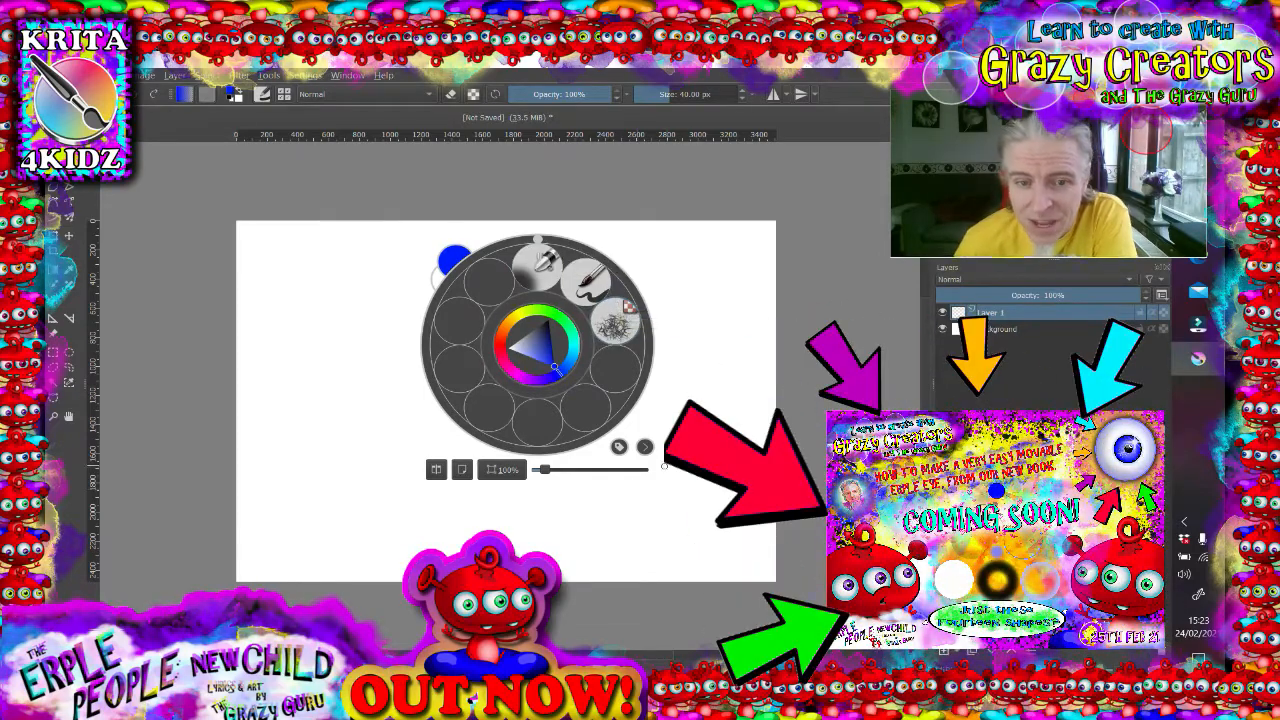
- Open and close the brush settings panel from the pop-up palette
click(645, 448)
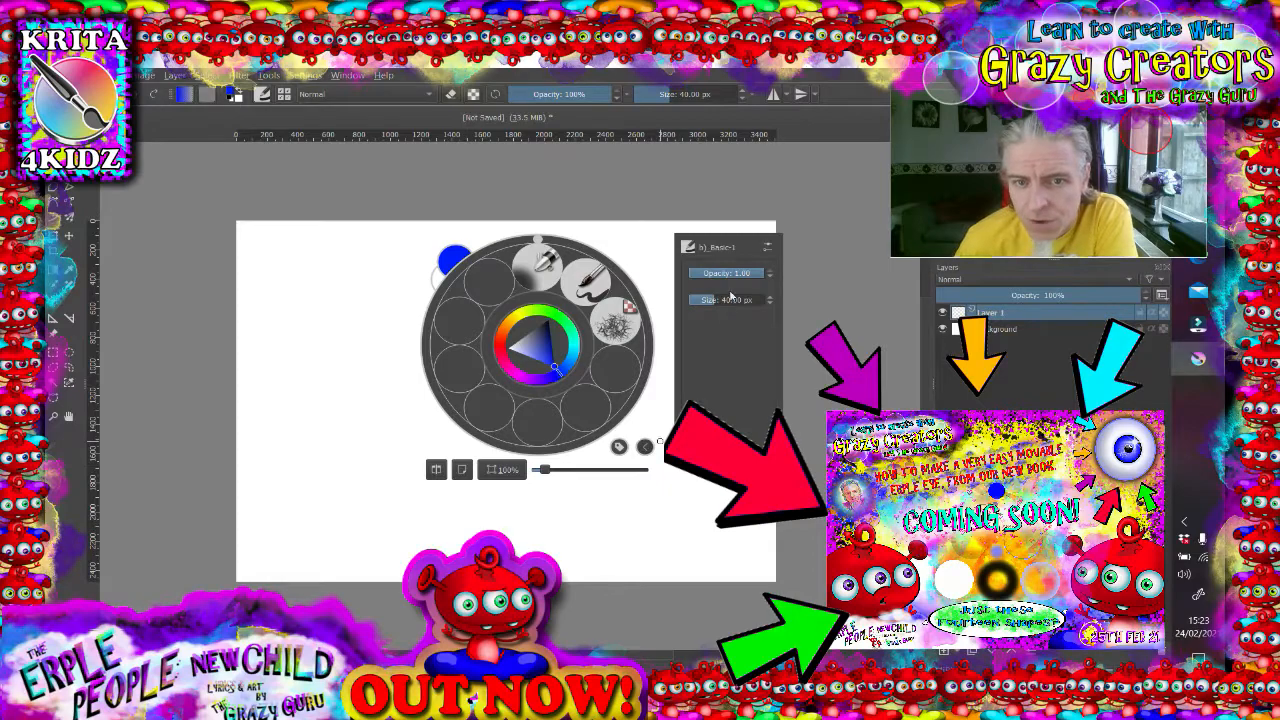
click(645, 448)
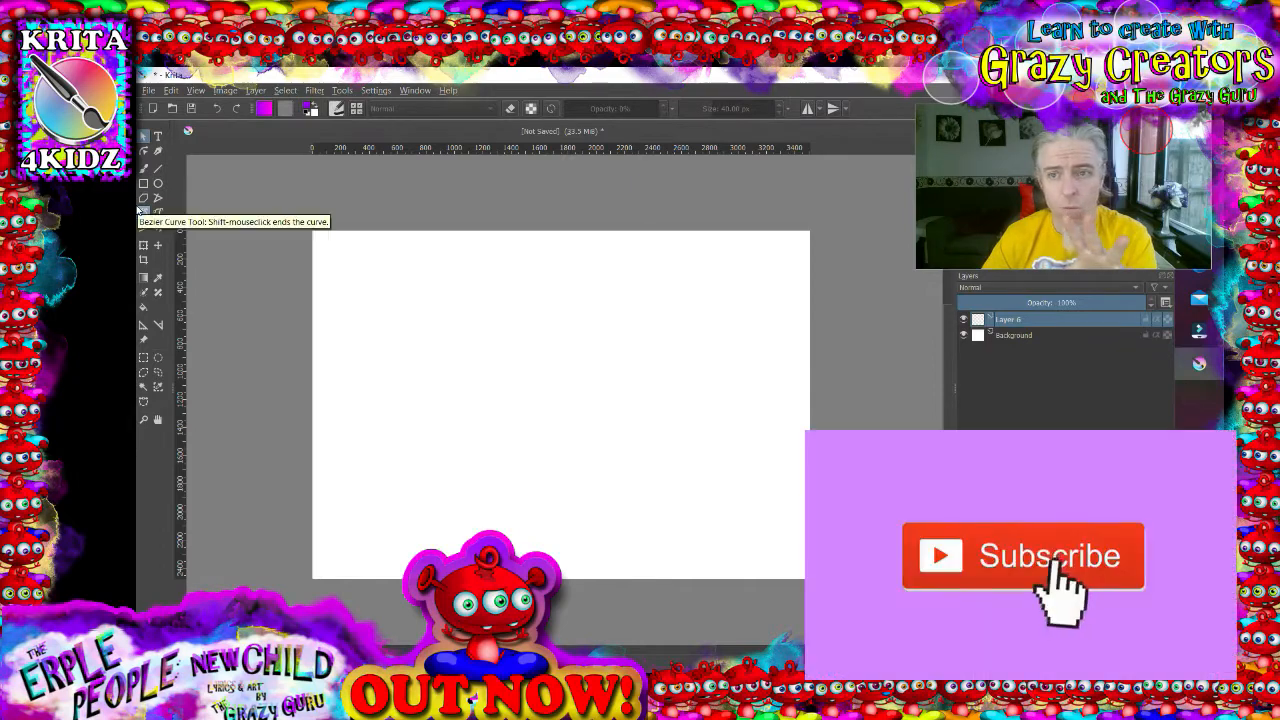
- Create a text box across the canvas's upper area with the SVG Text tool and close the text editor
click(157, 135)
drag(440, 300, 711, 430)
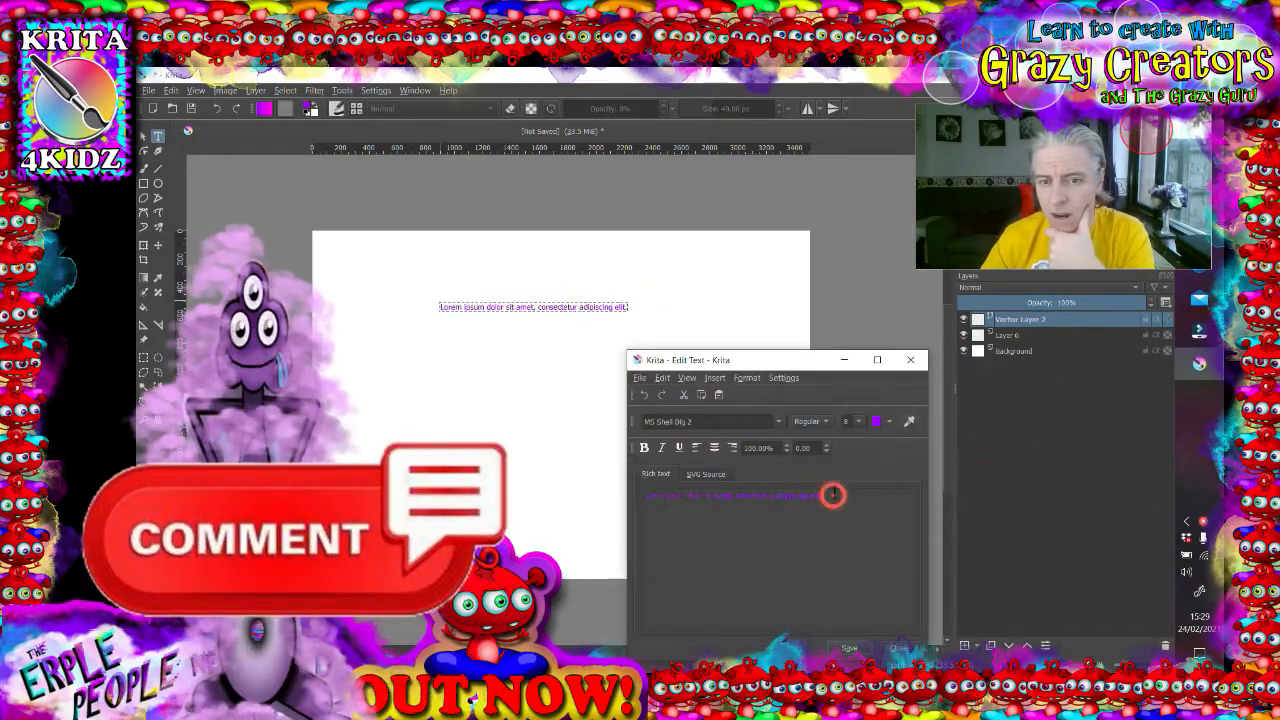
click(910, 359)
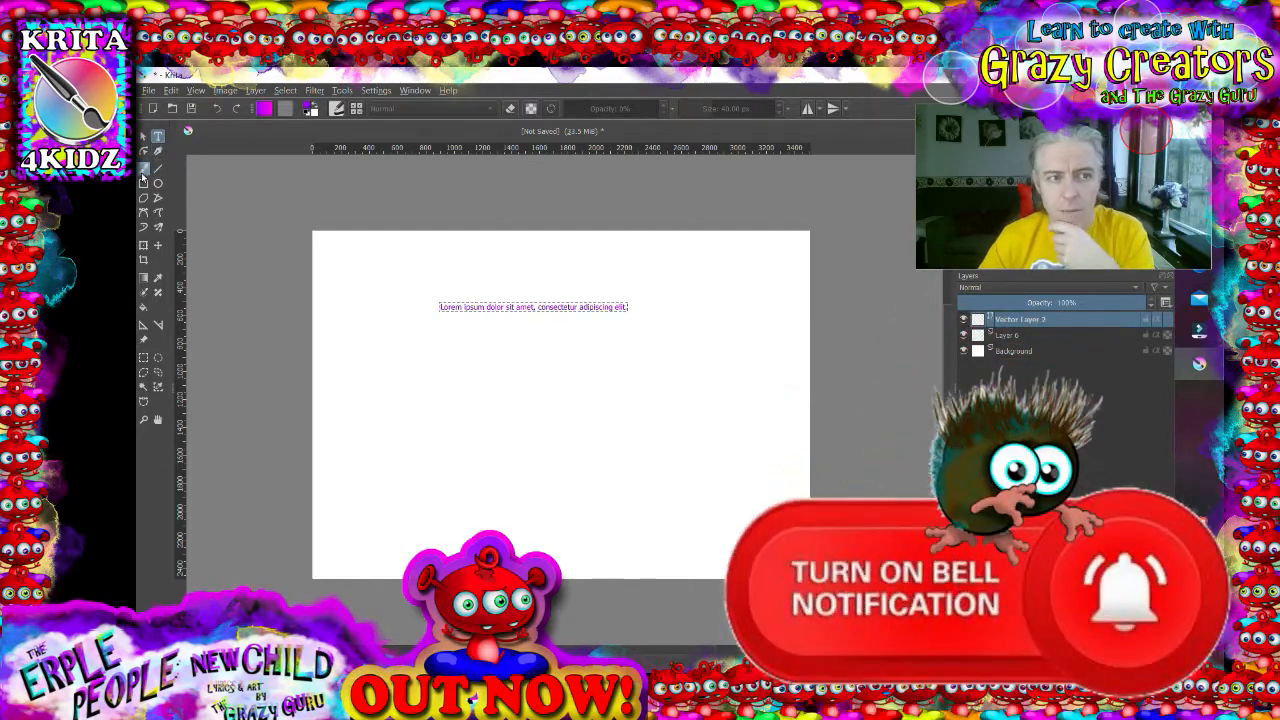
- Paint a purple squiggly stroke on Layer 6 with the freehand brush
click(143, 172)
click(480, 408)
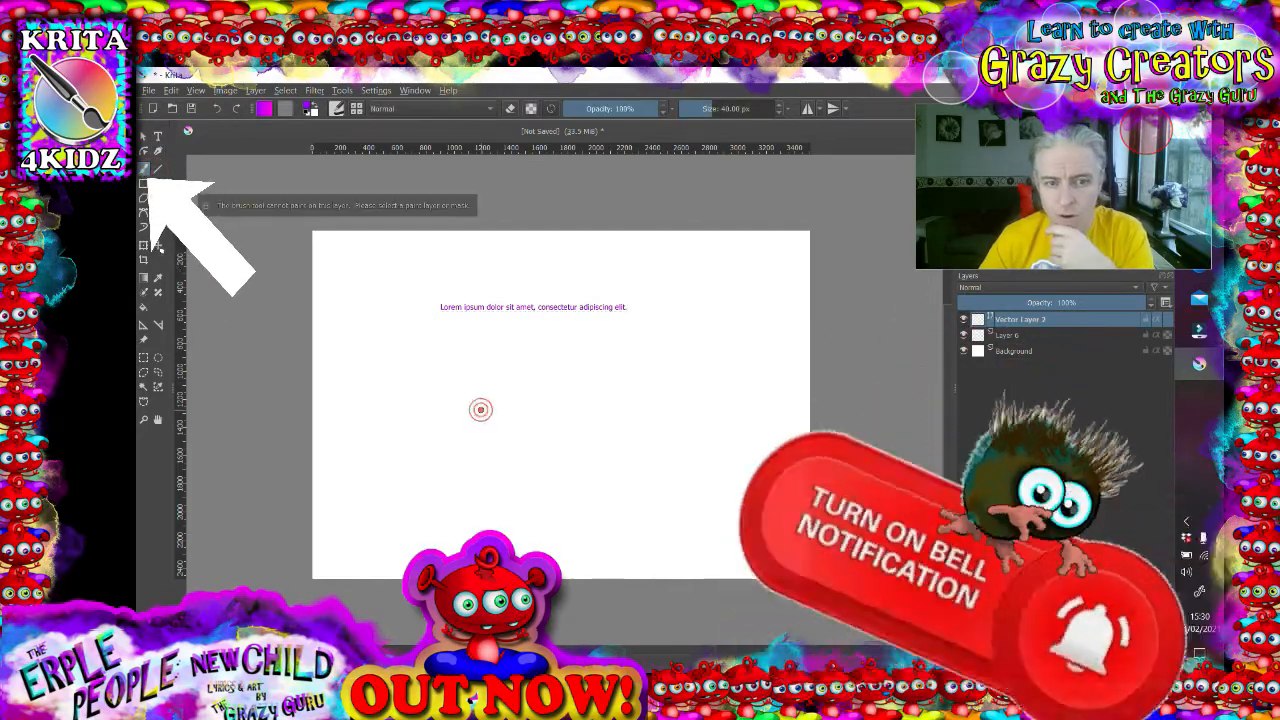
click(1008, 336)
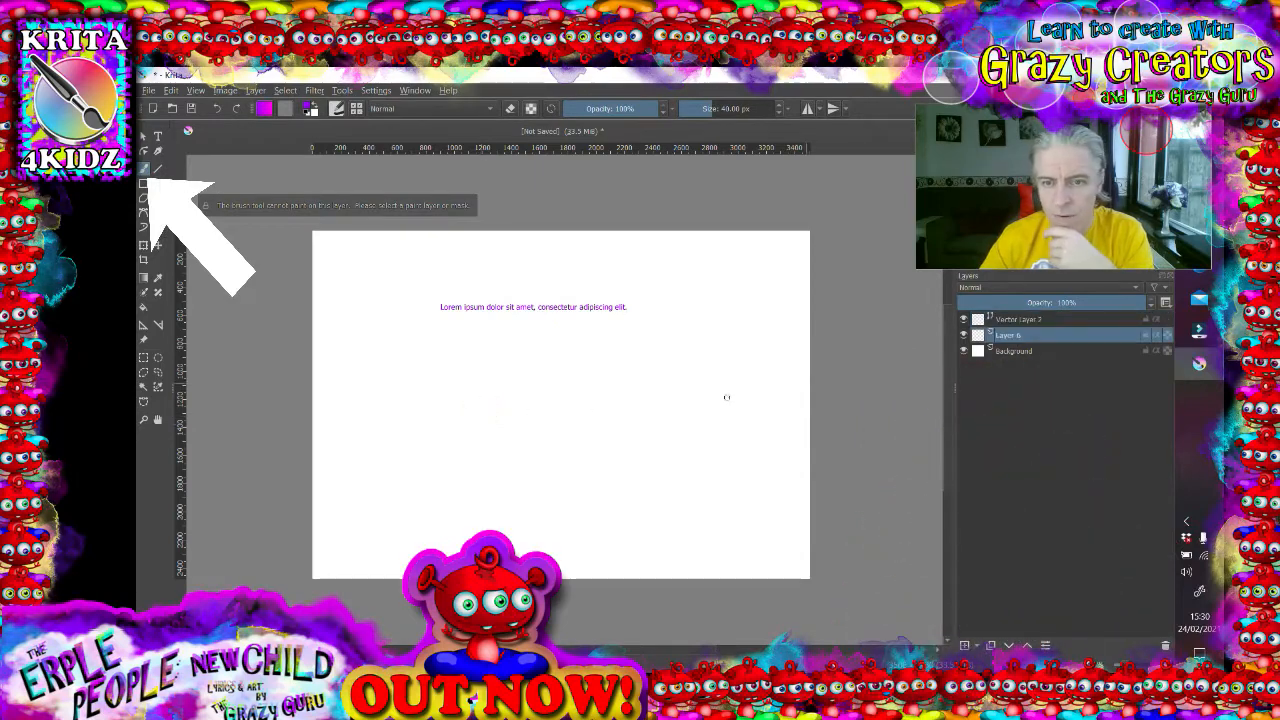
drag(490, 430, 677, 418)
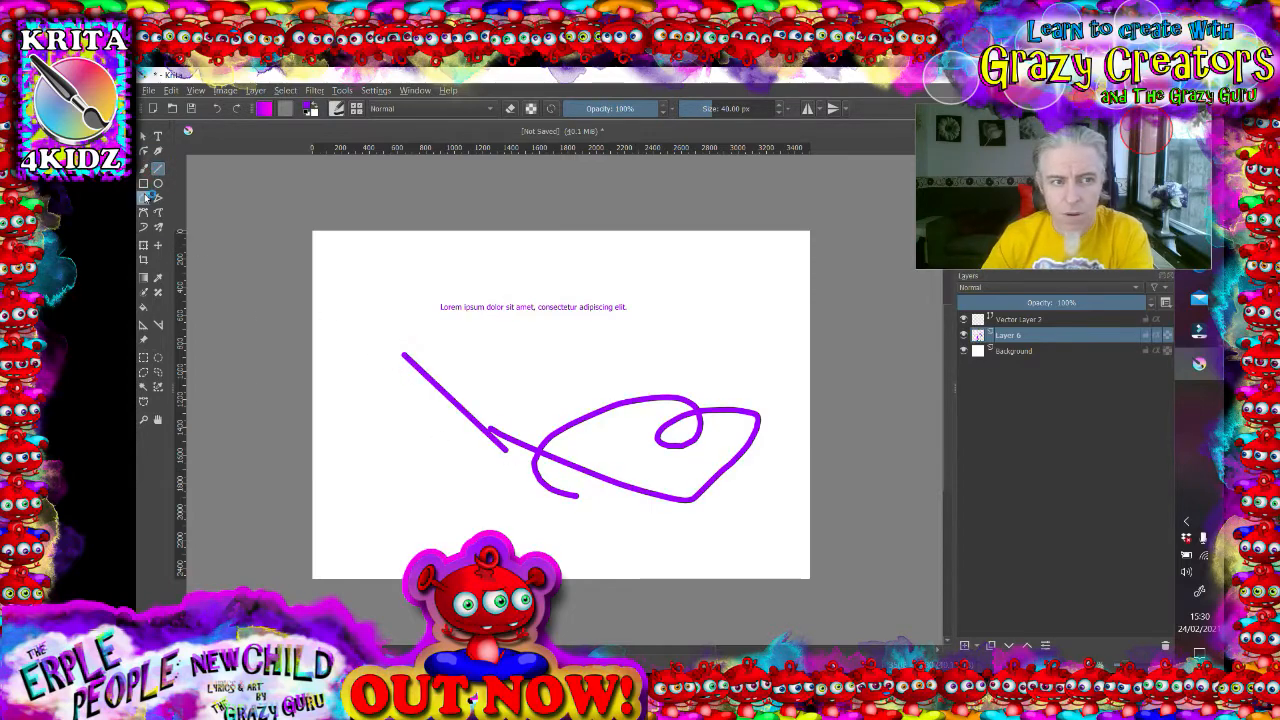
- Draw a rectangle and an ellipse over the stroke with the shape tools
drag(531, 333, 751, 459)
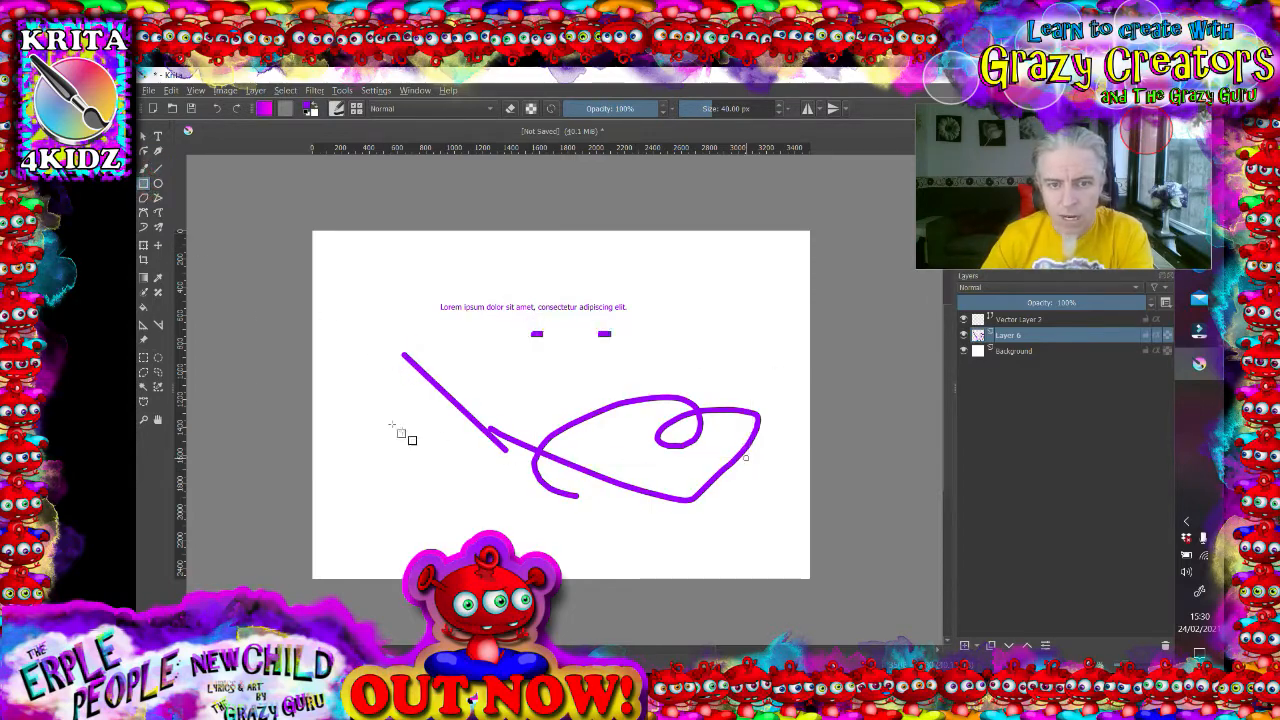
click(158, 184)
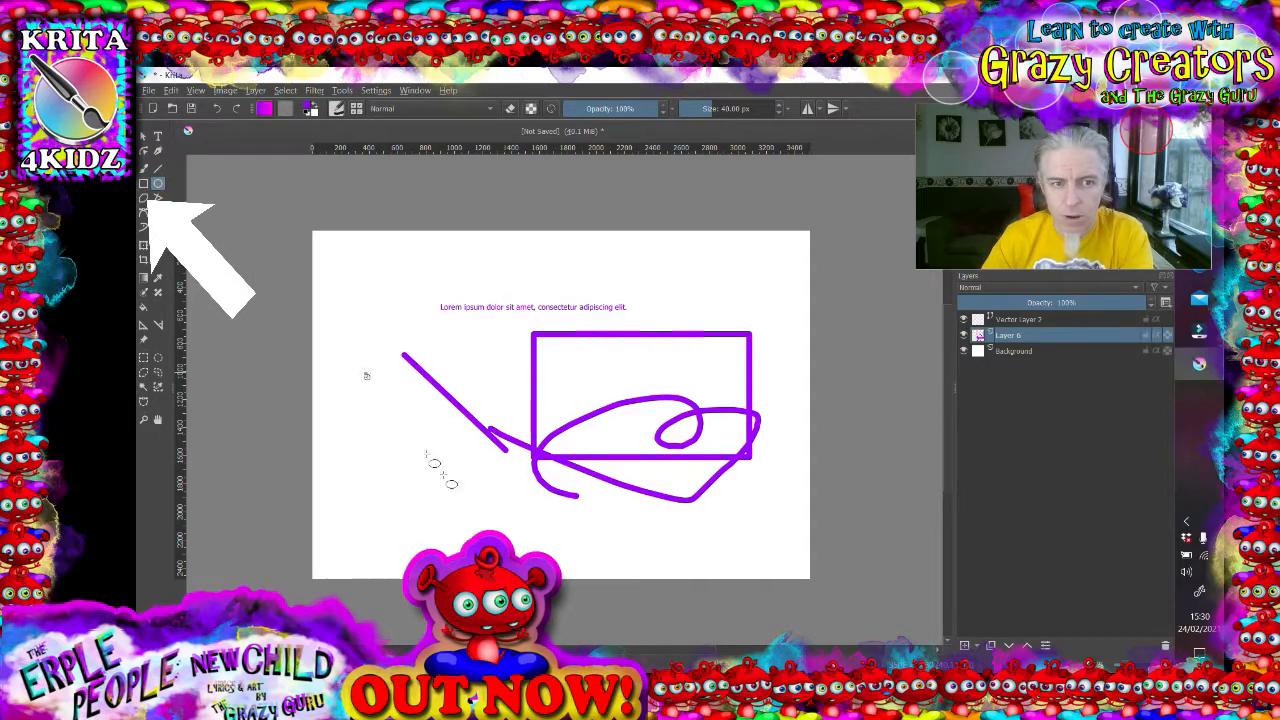
drag(366, 375, 514, 534)
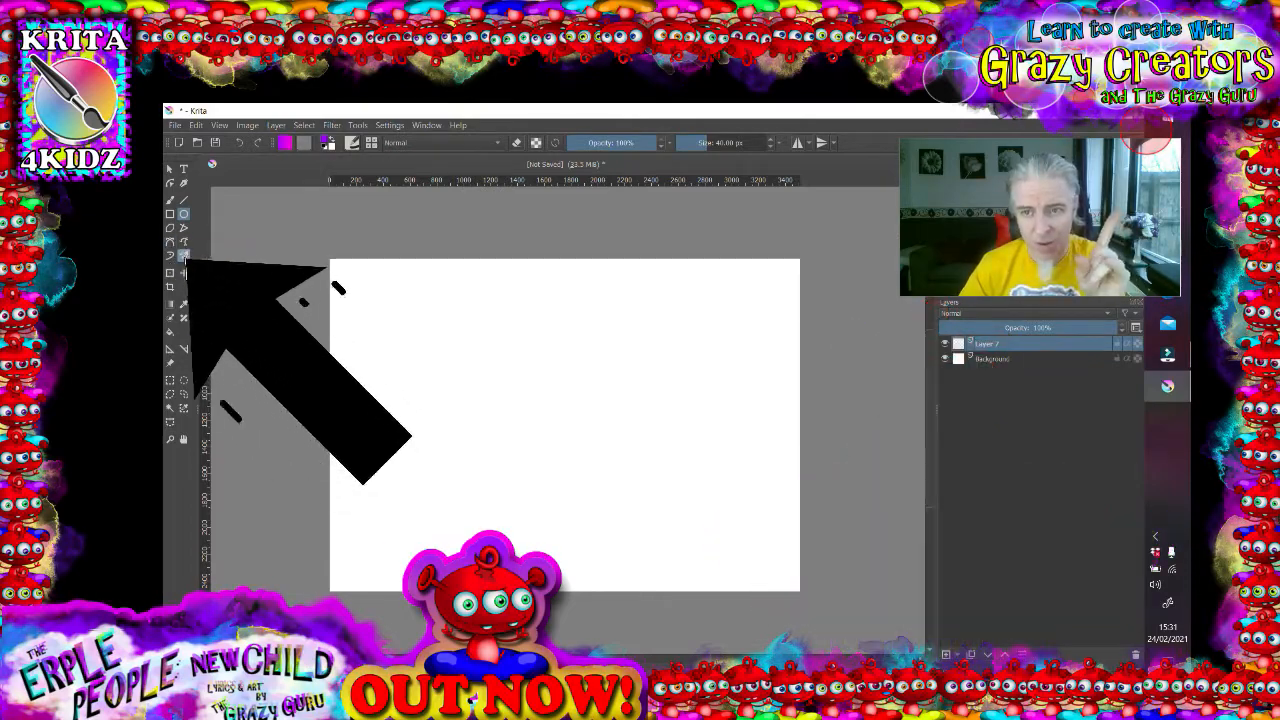
- Paint a squiggly stroke across the canvas with the Multibrush tool
click(183, 257)
mouse_move(490, 345)
mouse_down()
mouse_move(466, 399)
mouse_move(399, 369)
mouse_move(421, 330)
mouse_move(511, 343)
mouse_move(520, 404)
mouse_move(420, 430)
mouse_move(430, 505)
mouse_move(504, 498)
mouse_move(545, 418)
mouse_move(580, 414)
mouse_move(570, 424)
mouse_move(631, 432)
mouse_move(743, 531)
mouse_move(775, 521)
mouse_move(778, 482)
mouse_move(704, 424)
mouse_move(693, 388)
mouse_move(722, 316)
mouse_move(695, 303)
mouse_move(673, 318)
mouse_move(690, 336)
mouse_move(798, 350)
mouse_up()
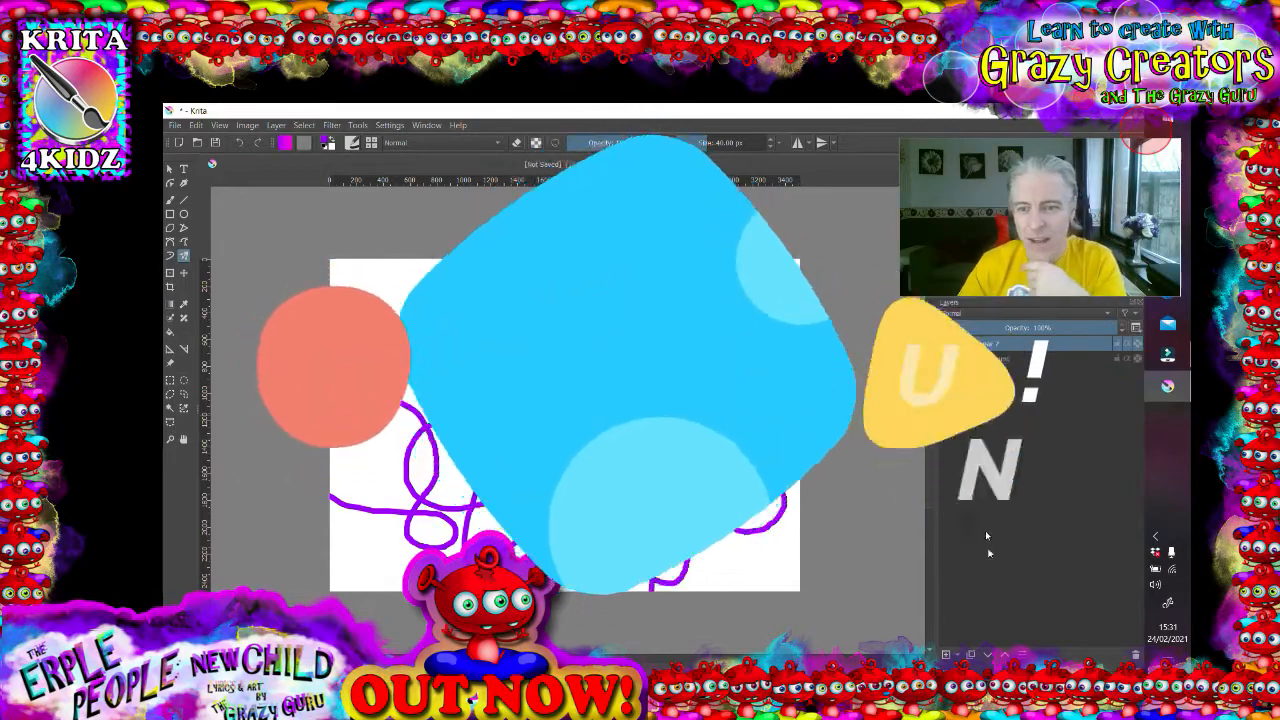
- Replace the painted layer with a new paint layer and draw a four-way symmetric stroke on it
click(1135, 654)
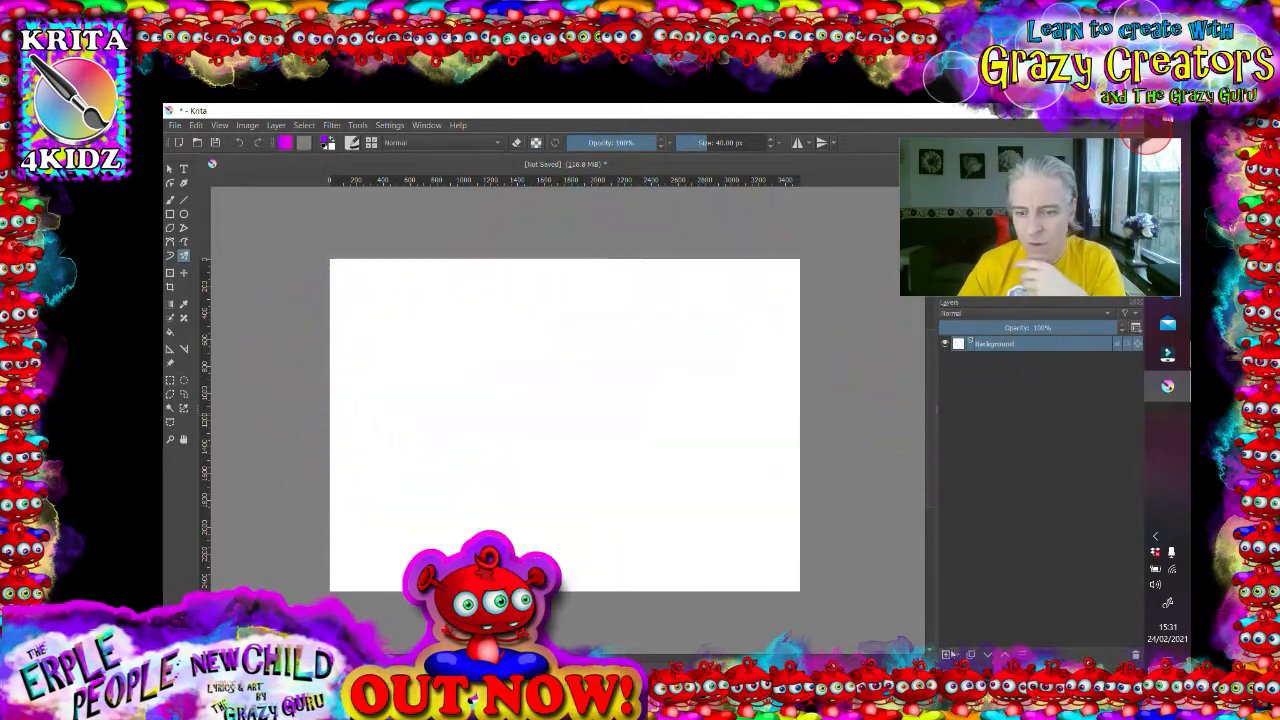
click(945, 655)
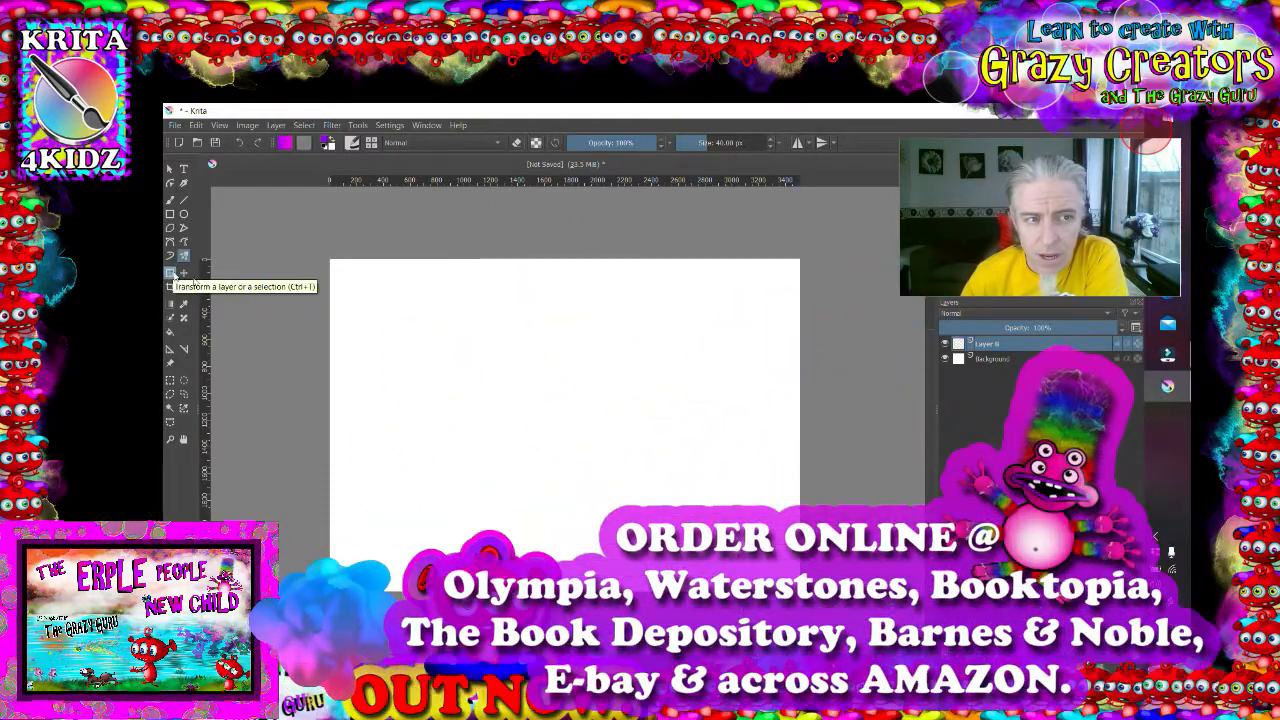
mouse_move(624, 380)
mouse_down()
mouse_move(545, 412)
mouse_move(580, 400)
mouse_move(683, 423)
mouse_move(648, 370)
mouse_up()
- Enlarge and reposition the symmetric drawing with the Transform tool
click(180, 272)
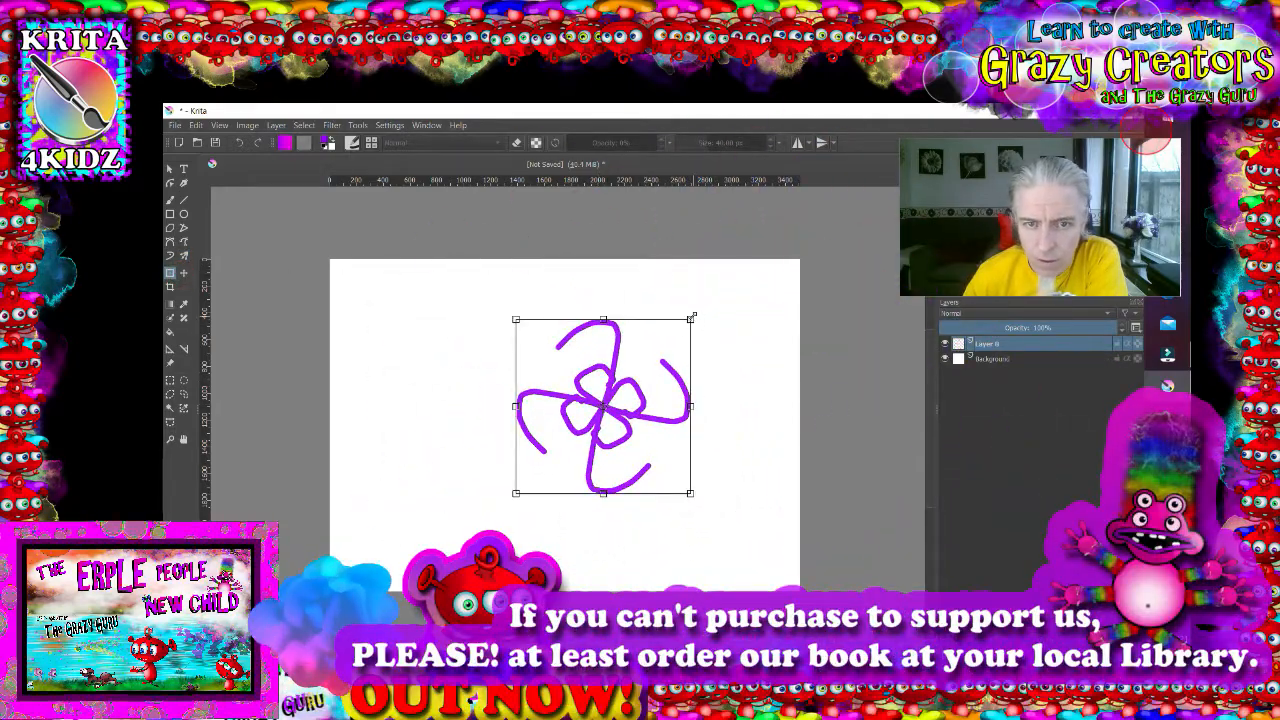
mouse_move(690, 320)
mouse_down()
mouse_move(810, 410)
mouse_move(749, 283)
mouse_move(706, 335)
mouse_up()
drag(626, 423, 580, 412)
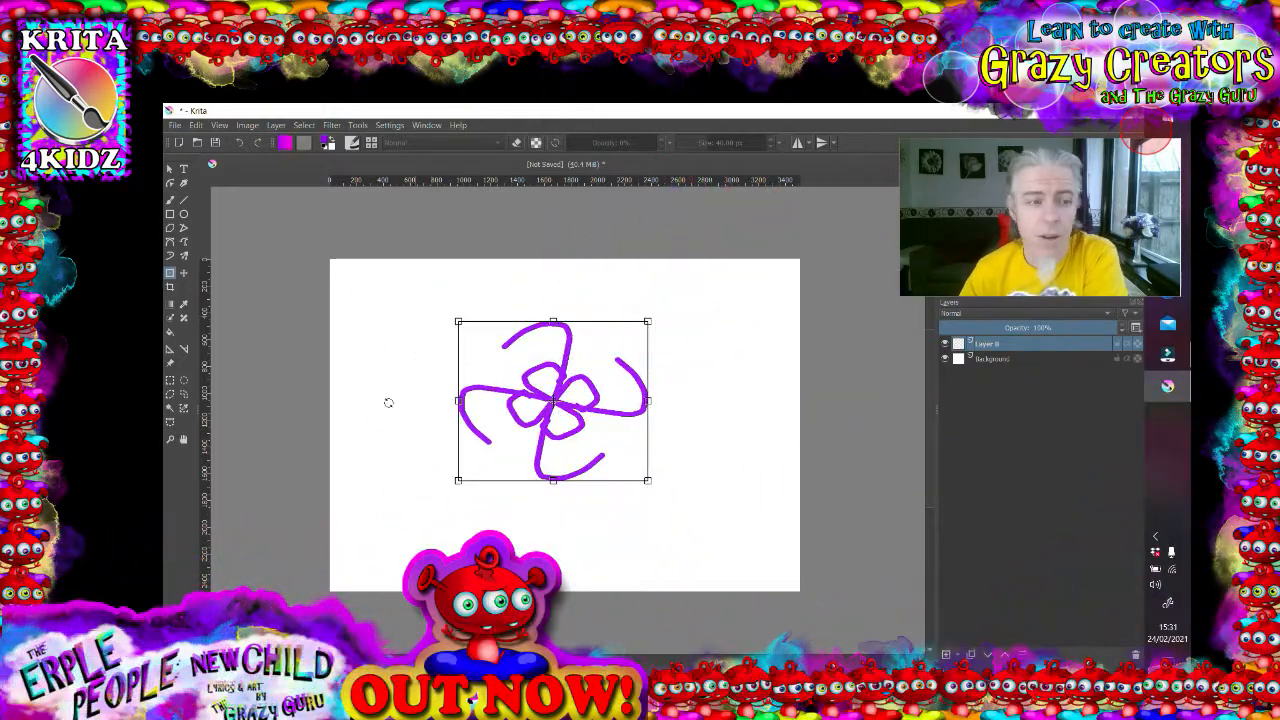
click(185, 272)
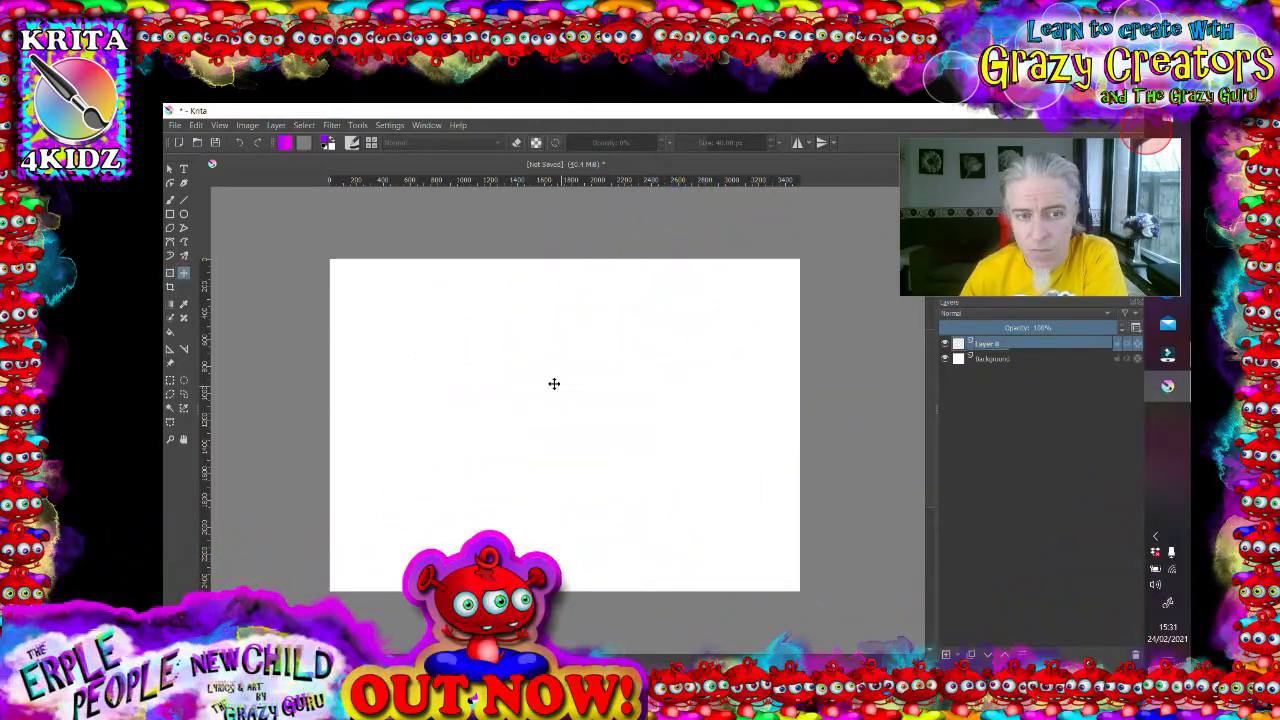
- Fill the layer with purple-to-magenta gradients using the Gradient tool, first diagonally and then horizontally
drag(554, 383, 528, 405)
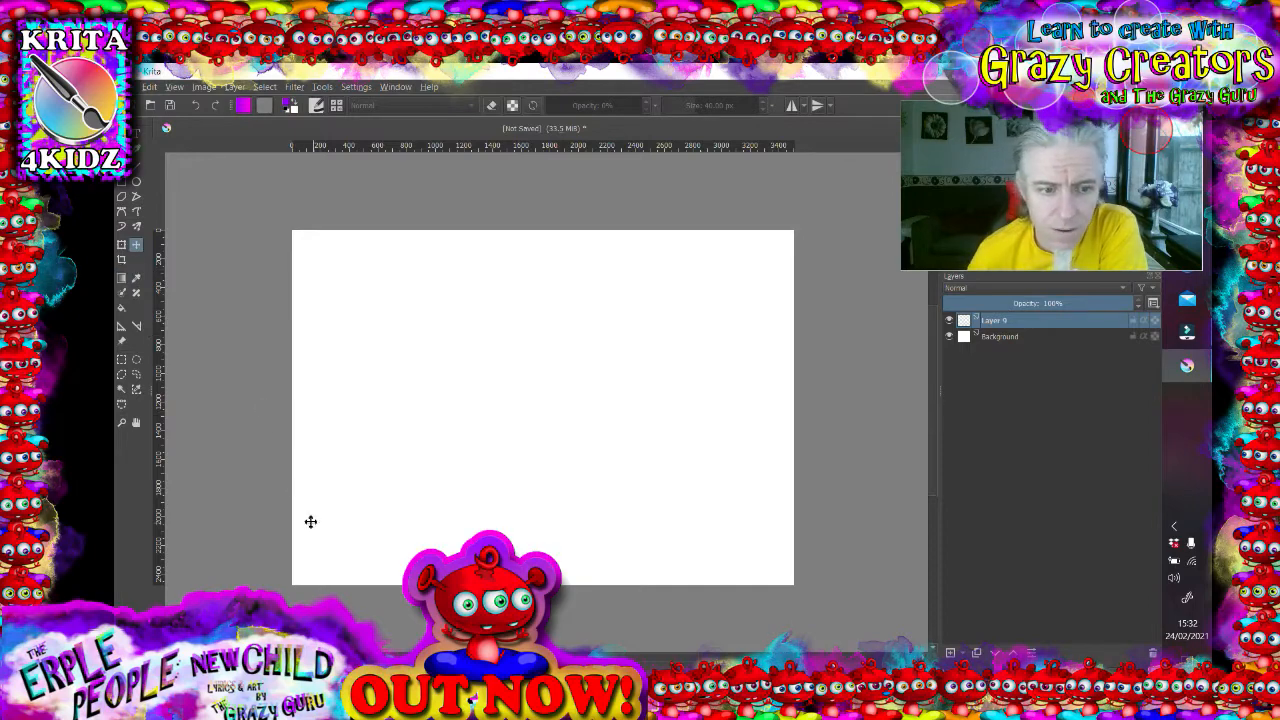
click(125, 279)
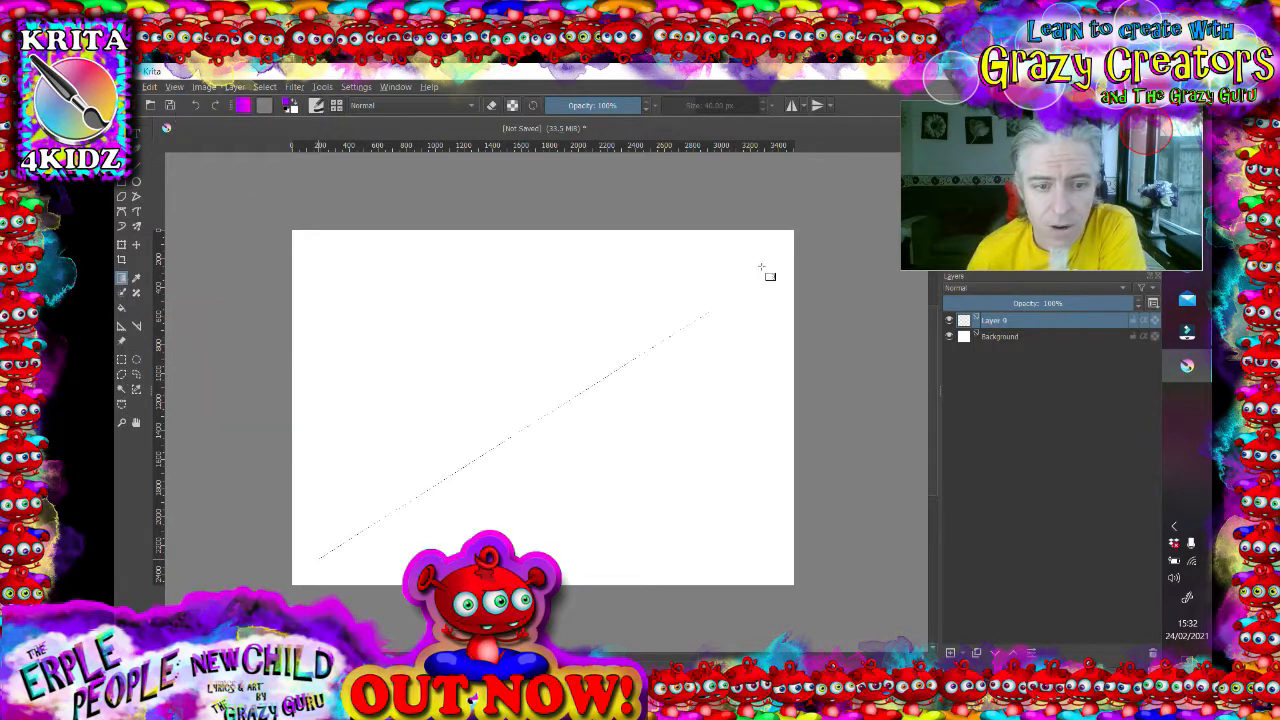
drag(761, 268, 755, 274)
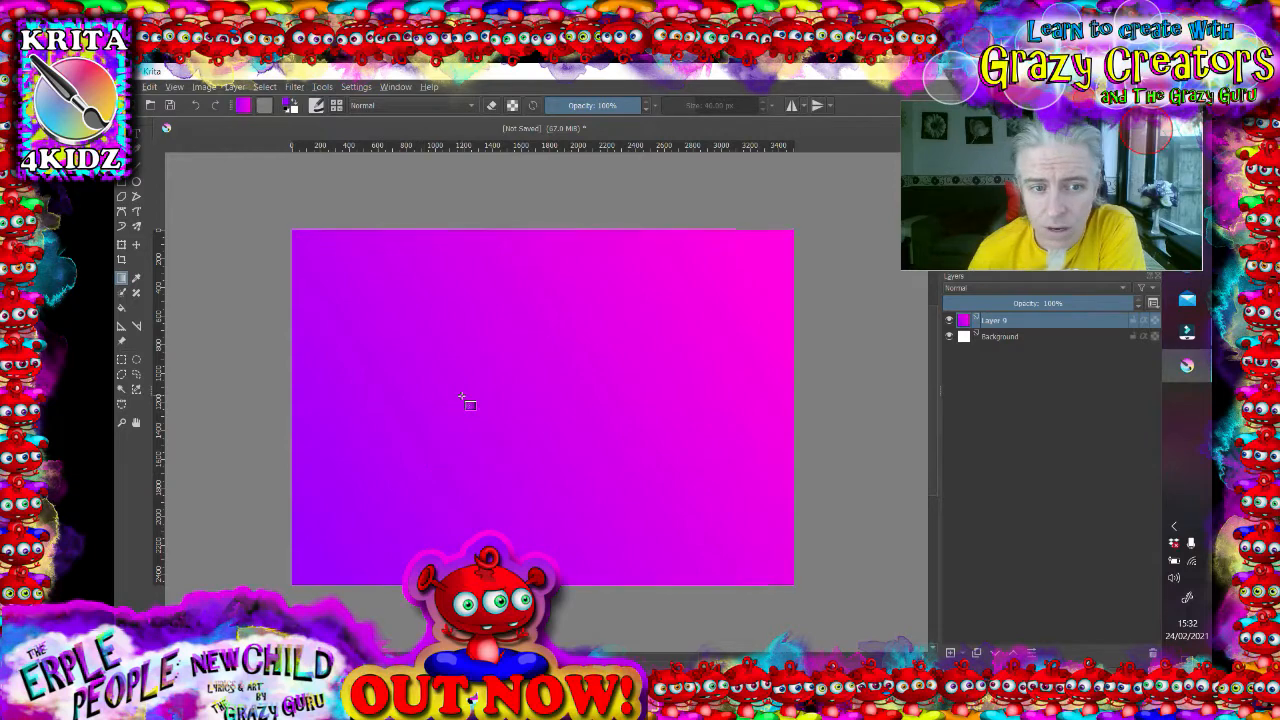
drag(540, 423, 562, 425)
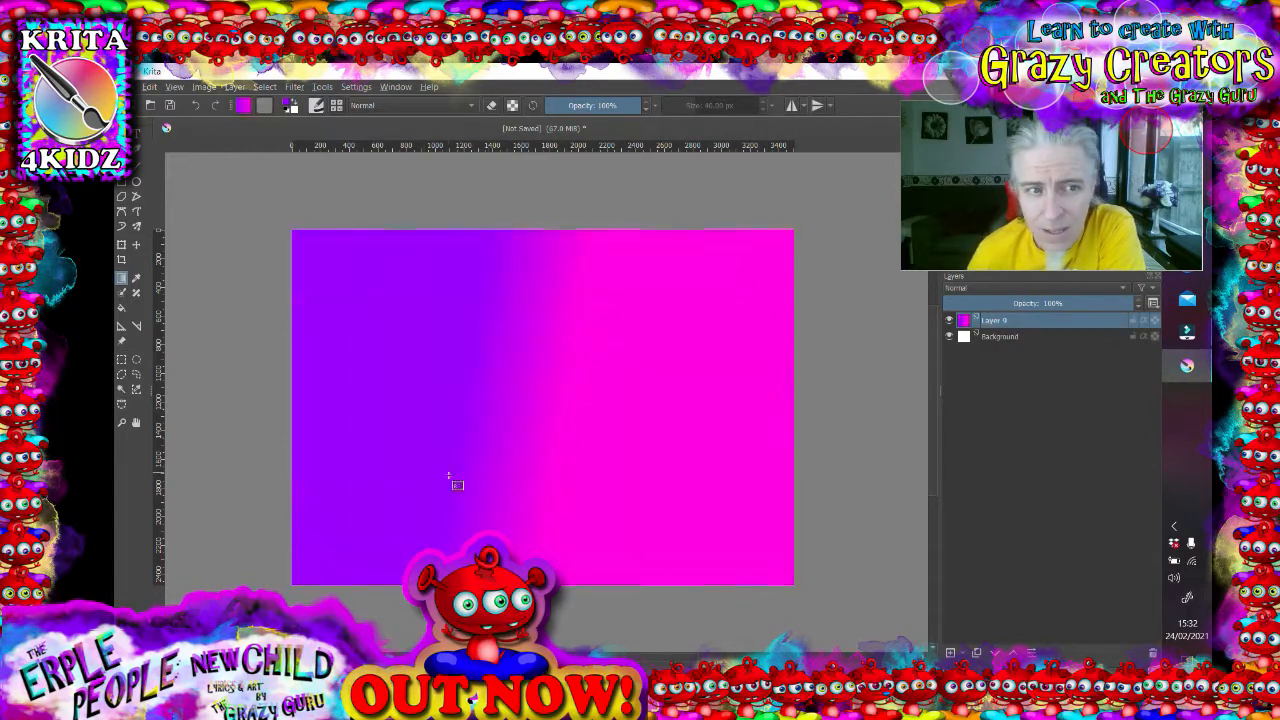
- Undo the gradient fills
key(ctrl+z)
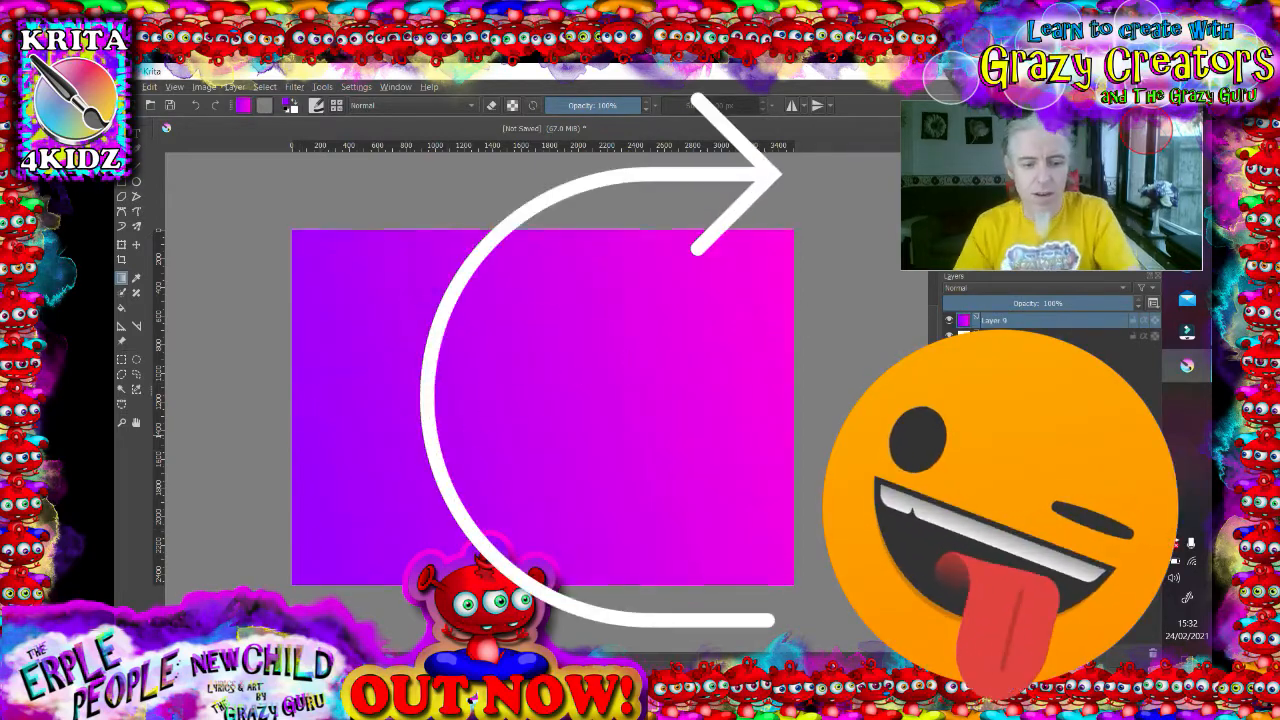
key(ctrl+z)
key(ctrl+z)
key(ctrl+z)
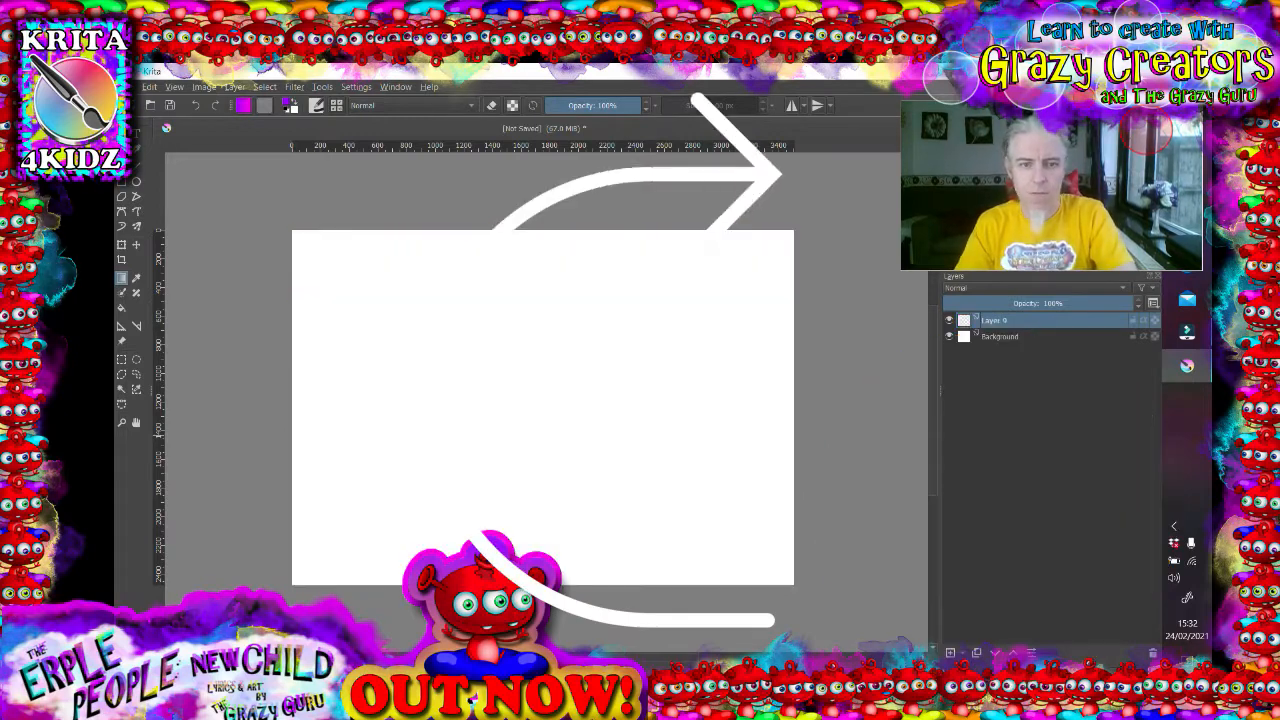
- Apply a diagonal purple-to-magenta gradient, then fill the whole layer with magenta using the Fill tool
click(136, 280)
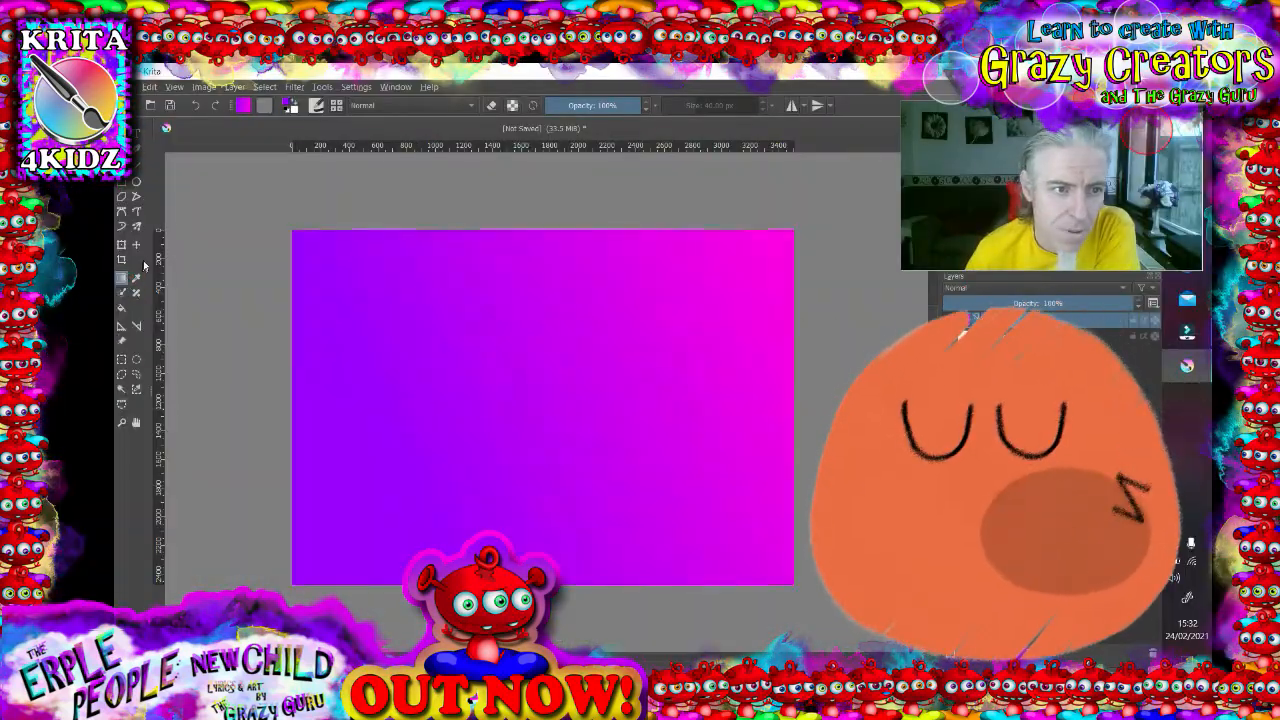
click(135, 281)
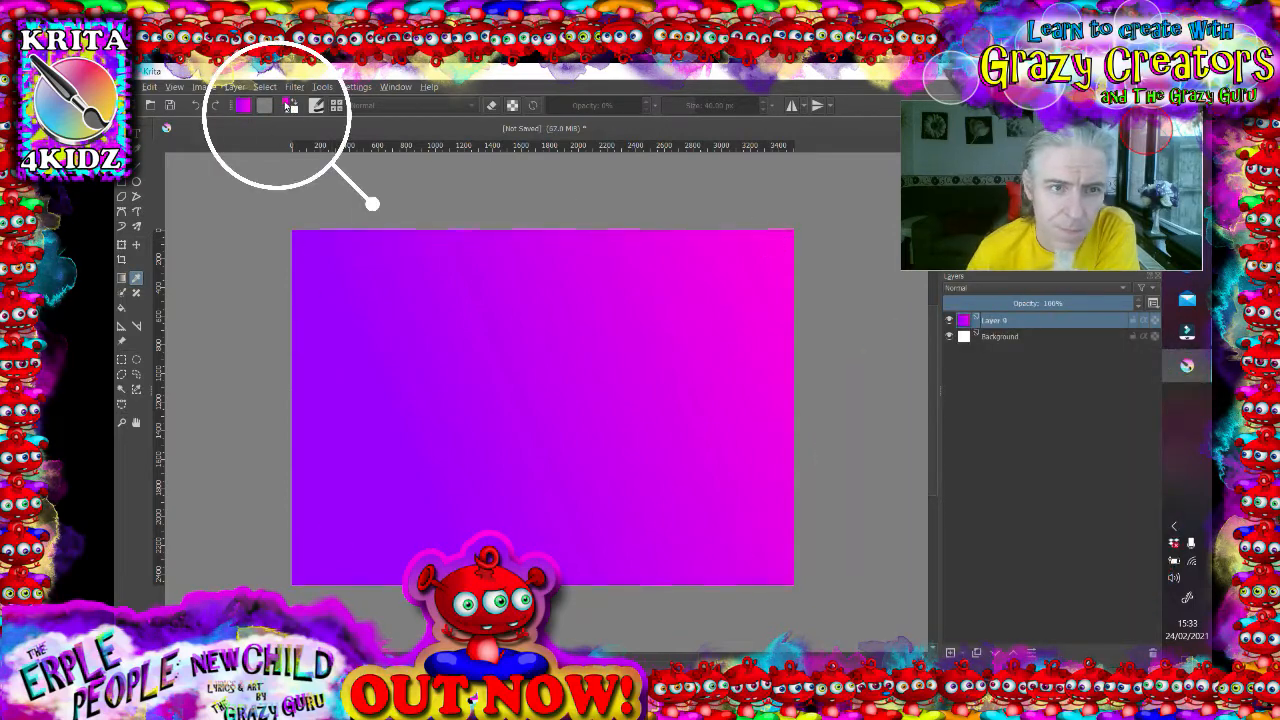
click(123, 293)
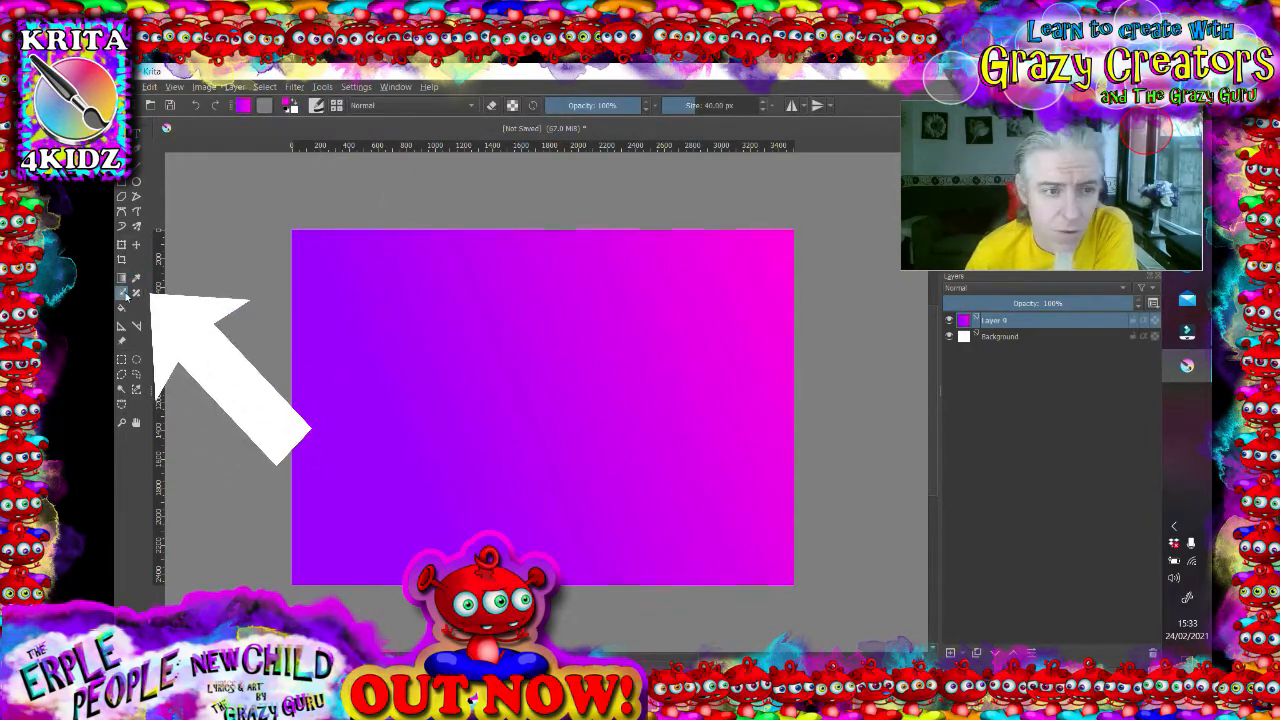
click(135, 296)
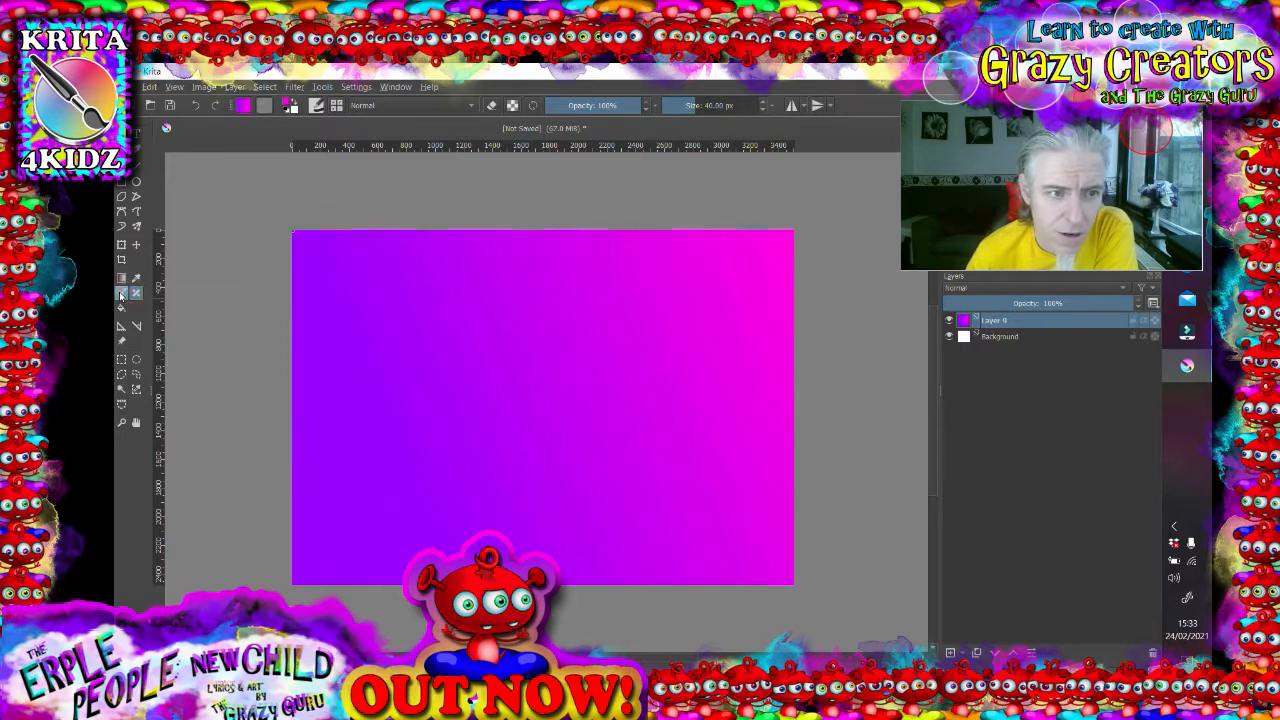
click(134, 312)
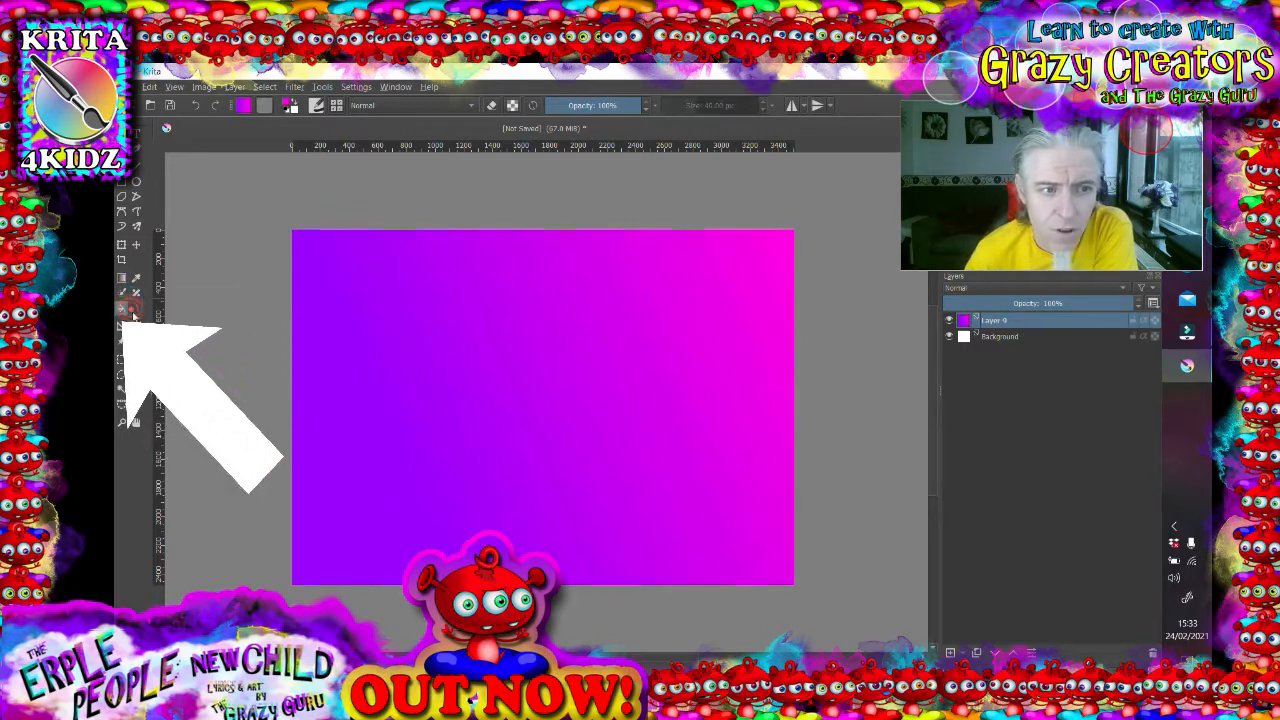
click(699, 309)
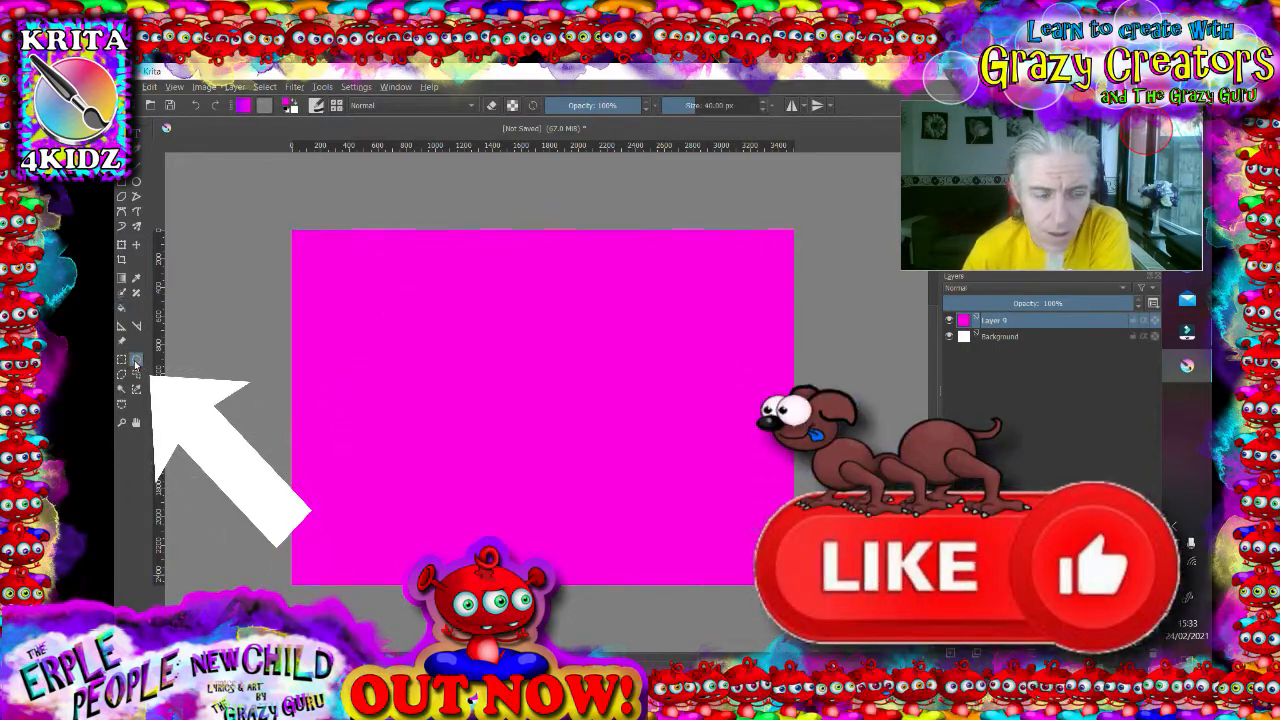
- Draw a five-sided polygonal selection over the middle of the canvas with the Polygonal Selection tool
click(121, 359)
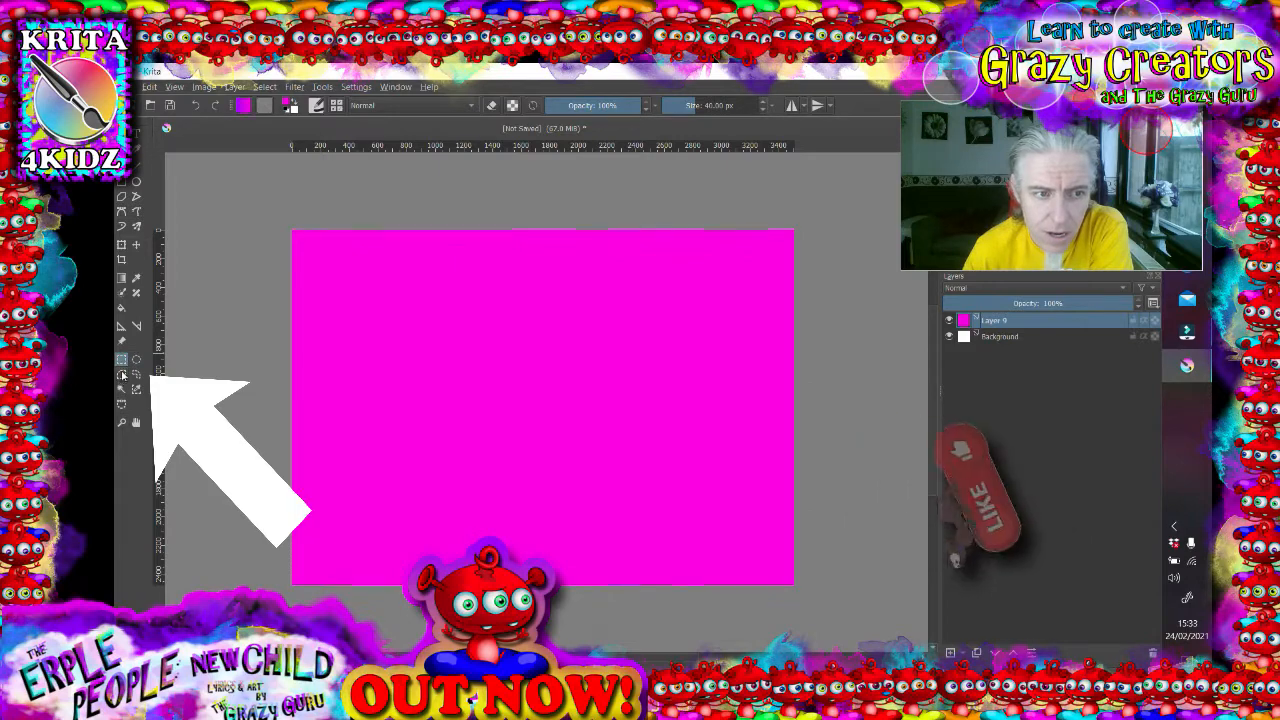
click(121, 374)
click(382, 302)
click(380, 401)
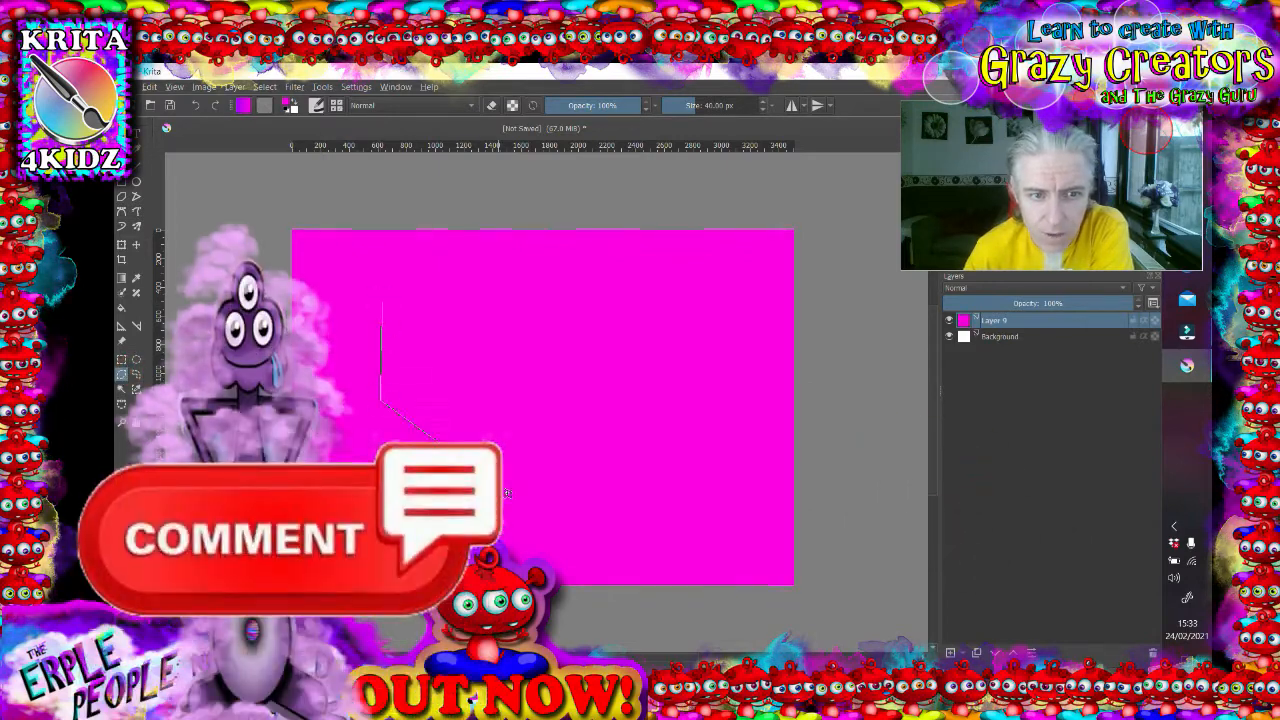
click(383, 305)
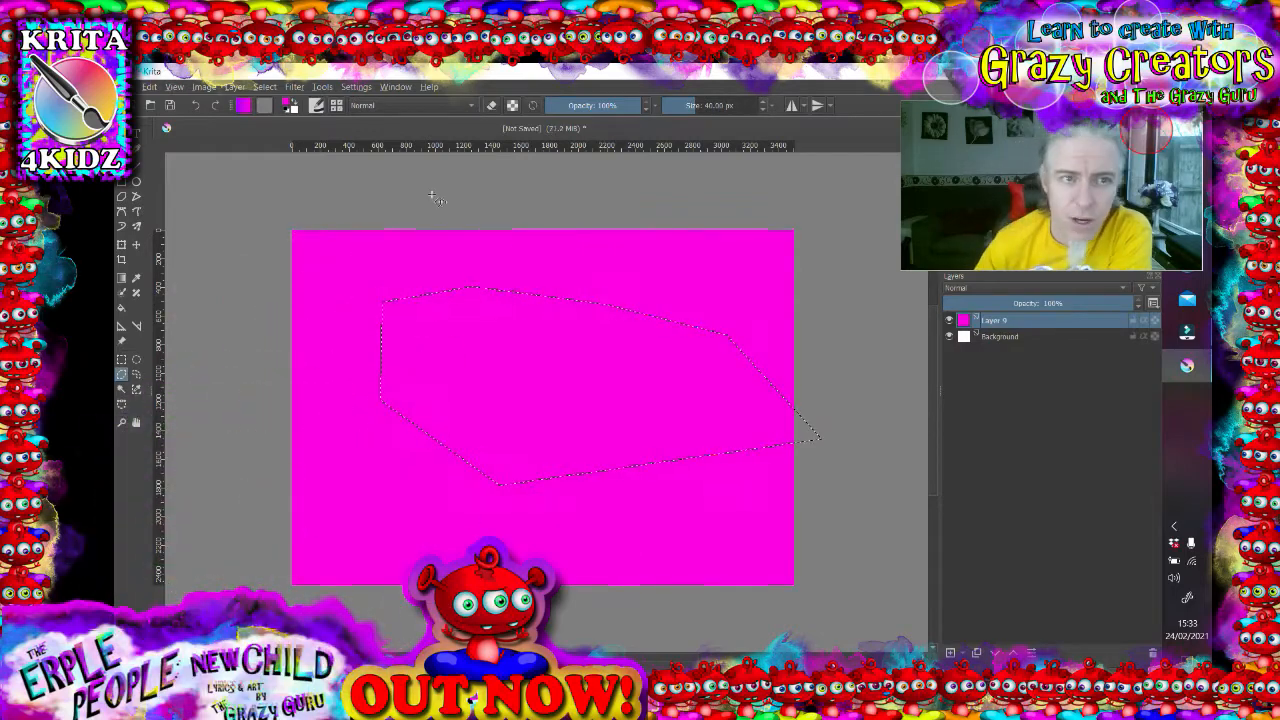
- Deselect, then select the whole magenta fill with the Contiguous Selection tool
click(265, 87)
click(268, 120)
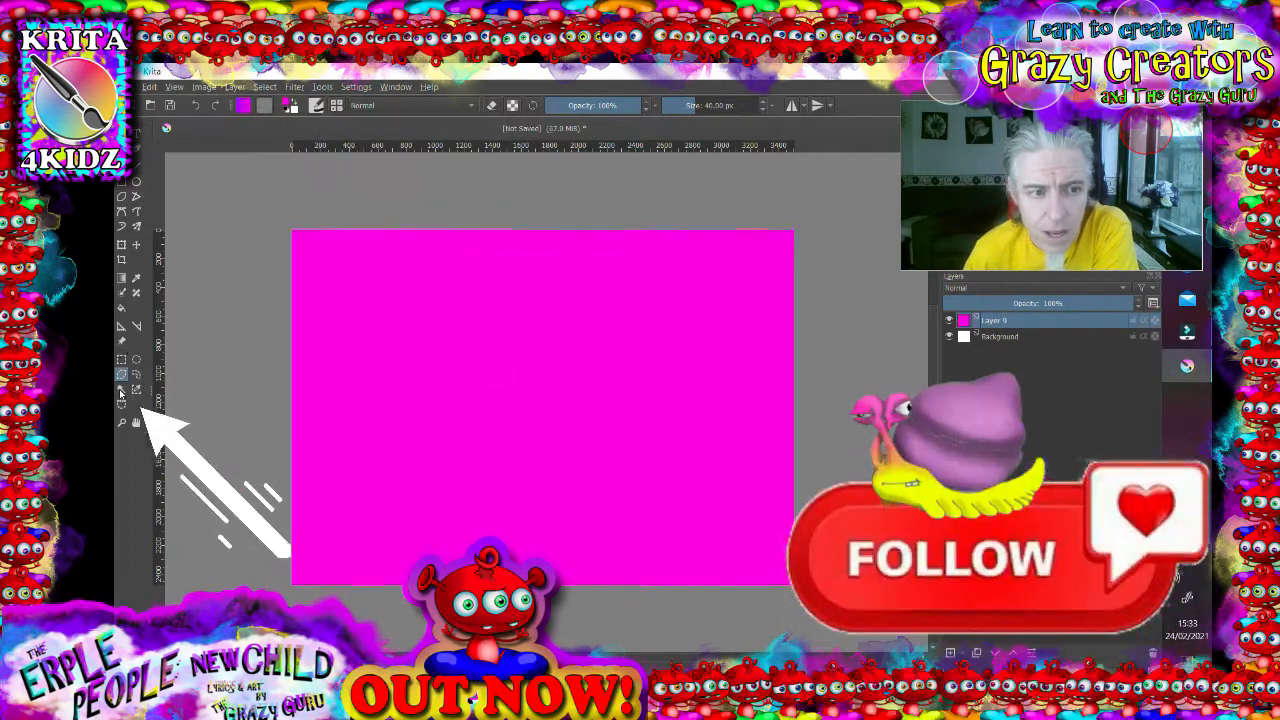
click(121, 392)
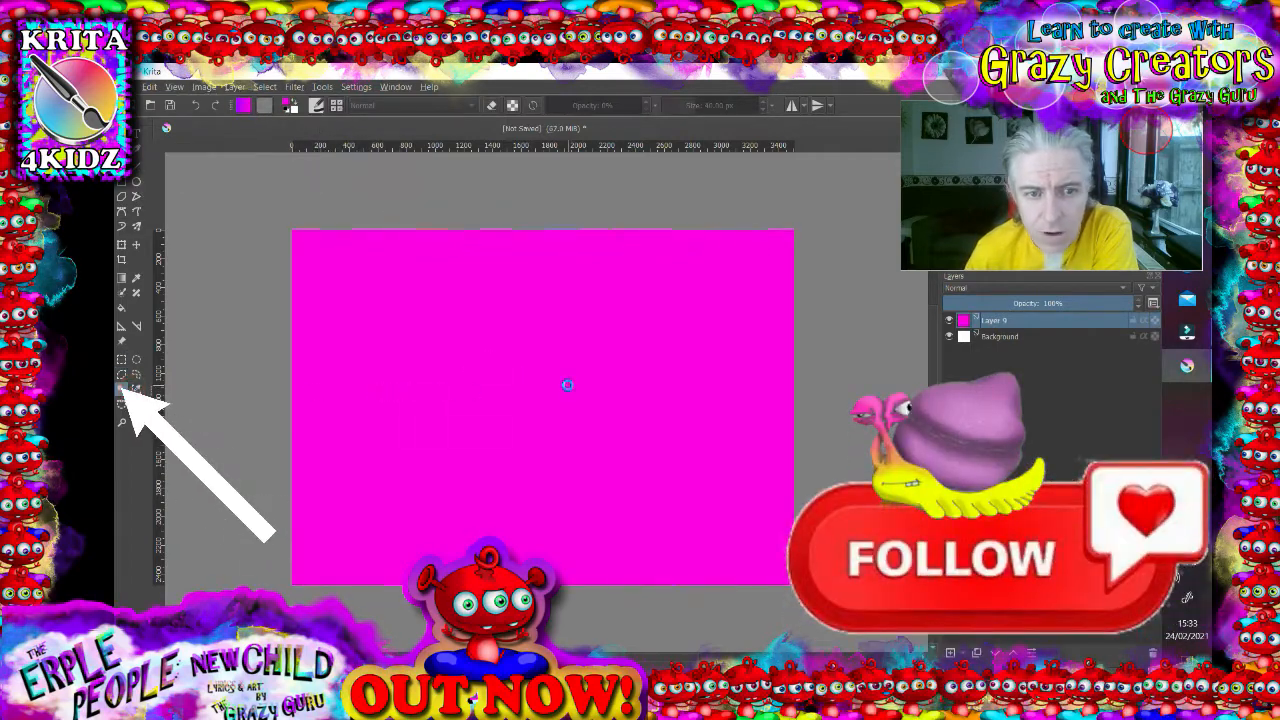
click(590, 480)
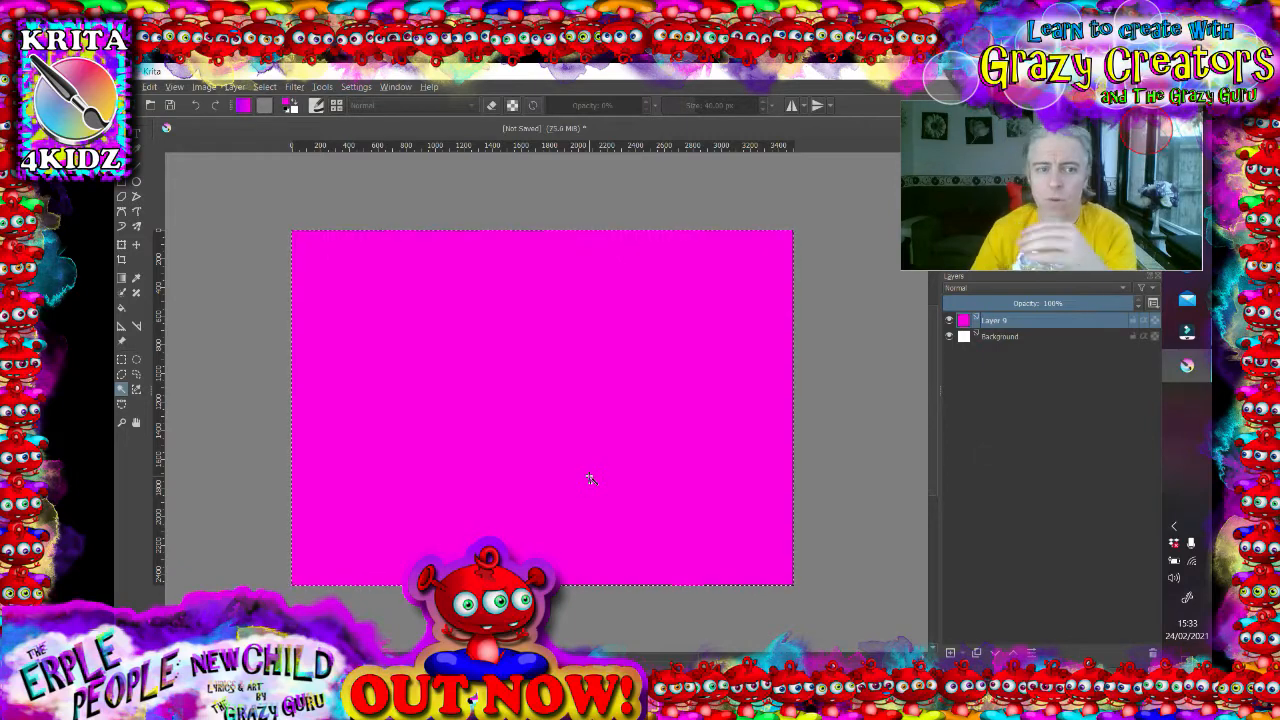
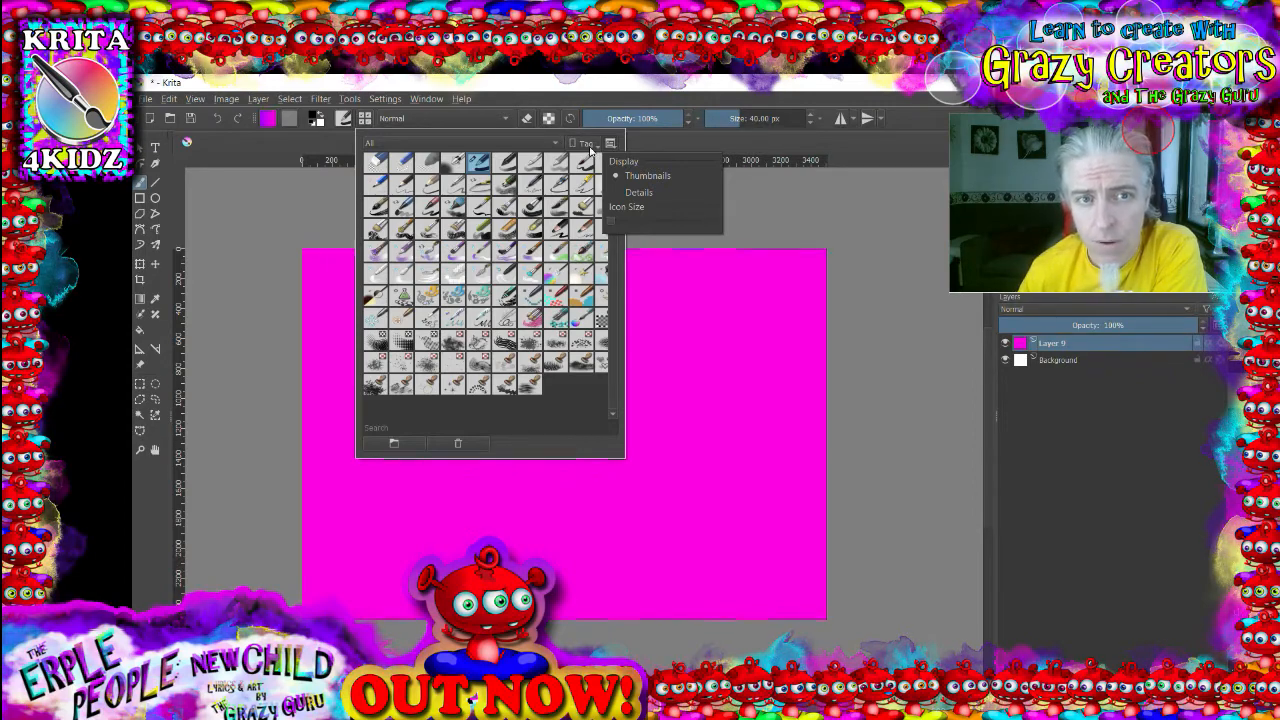
- Select the z)_Stamp_Water preset in the brush presets chooser after browsing its display and tag options
click(592, 148)
click(587, 145)
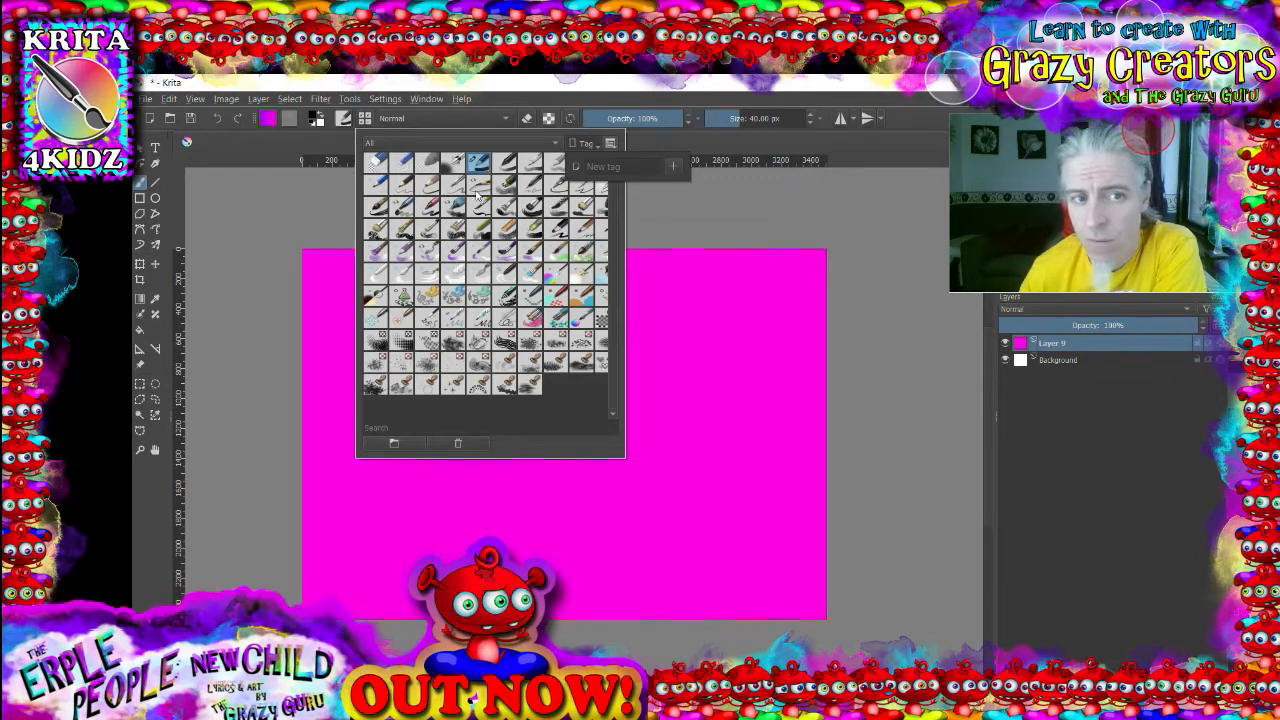
right_click(533, 390)
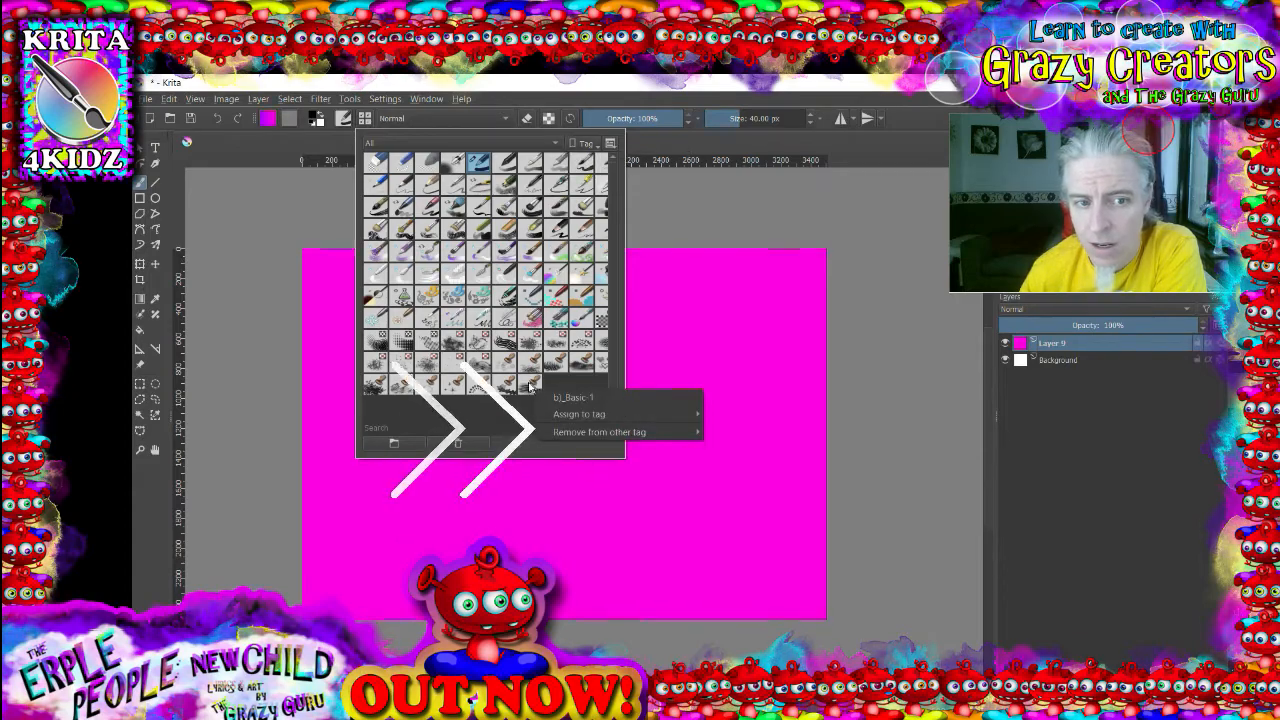
click(530, 385)
right_click(526, 378)
click(526, 386)
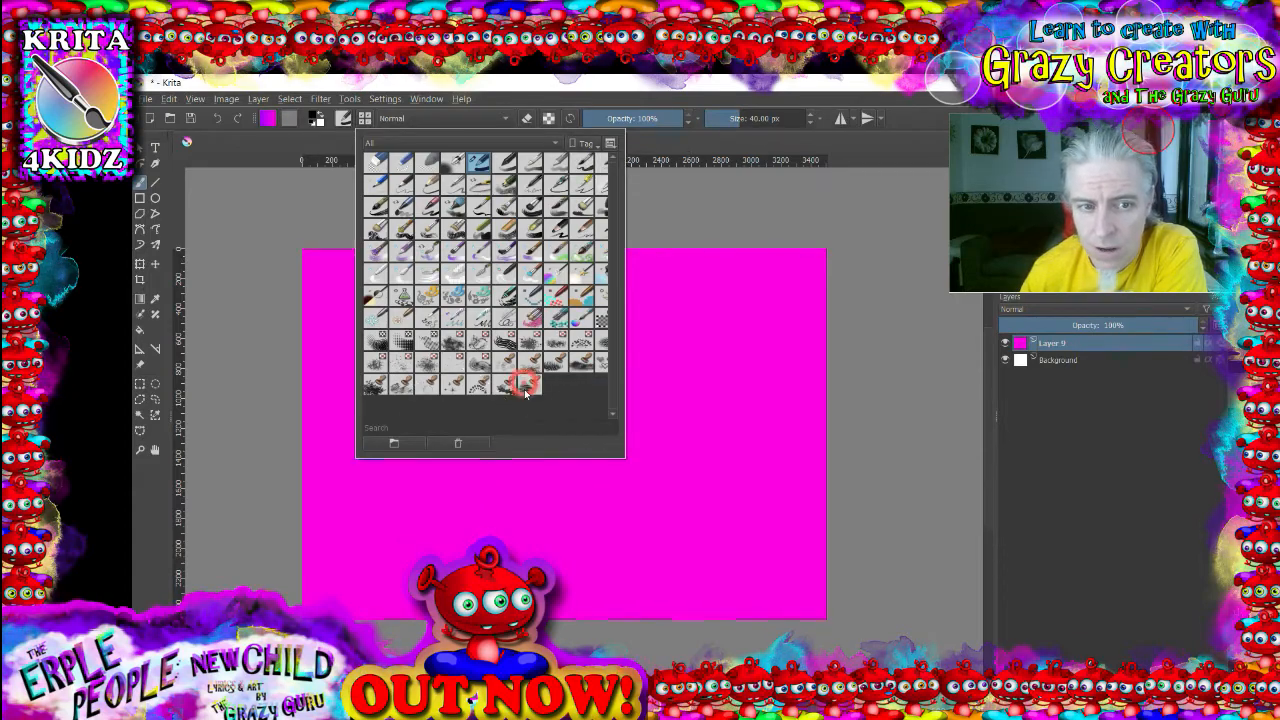
- Remove the z)_Stamp_Water preset from the Textures tag, then assign it to the Textures tag again
right_click(528, 388)
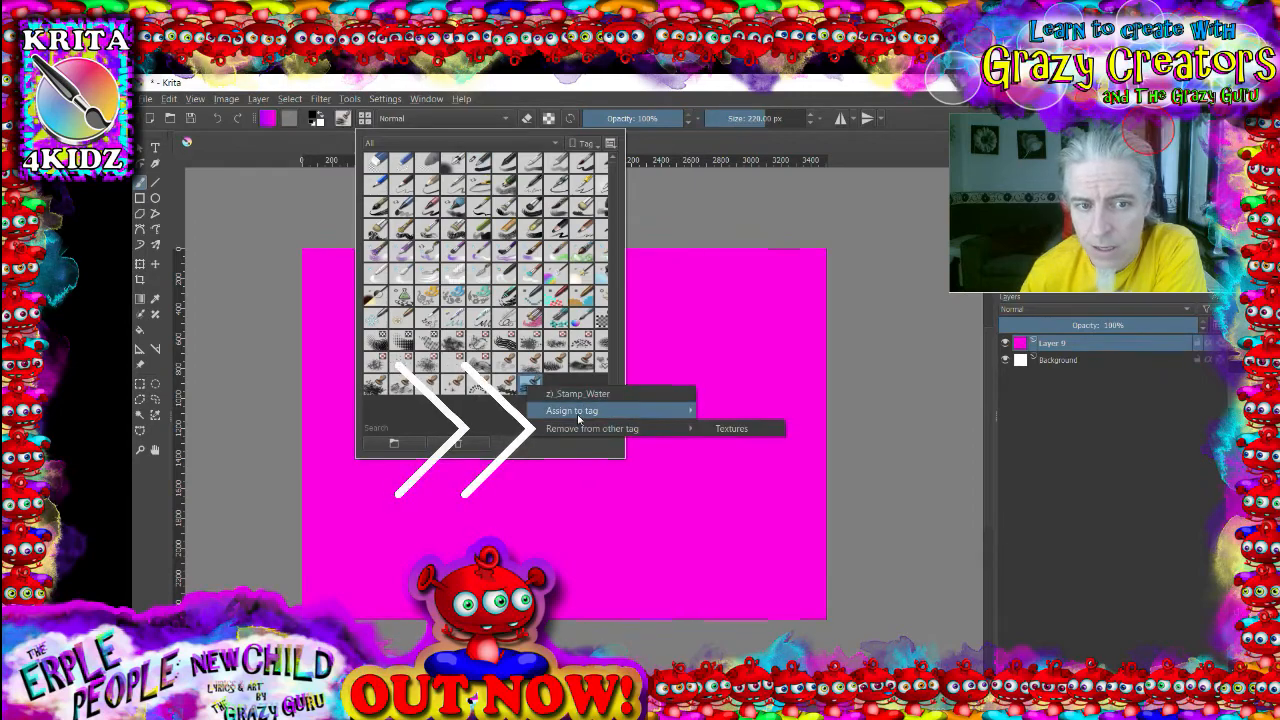
mouse_move(580, 418)
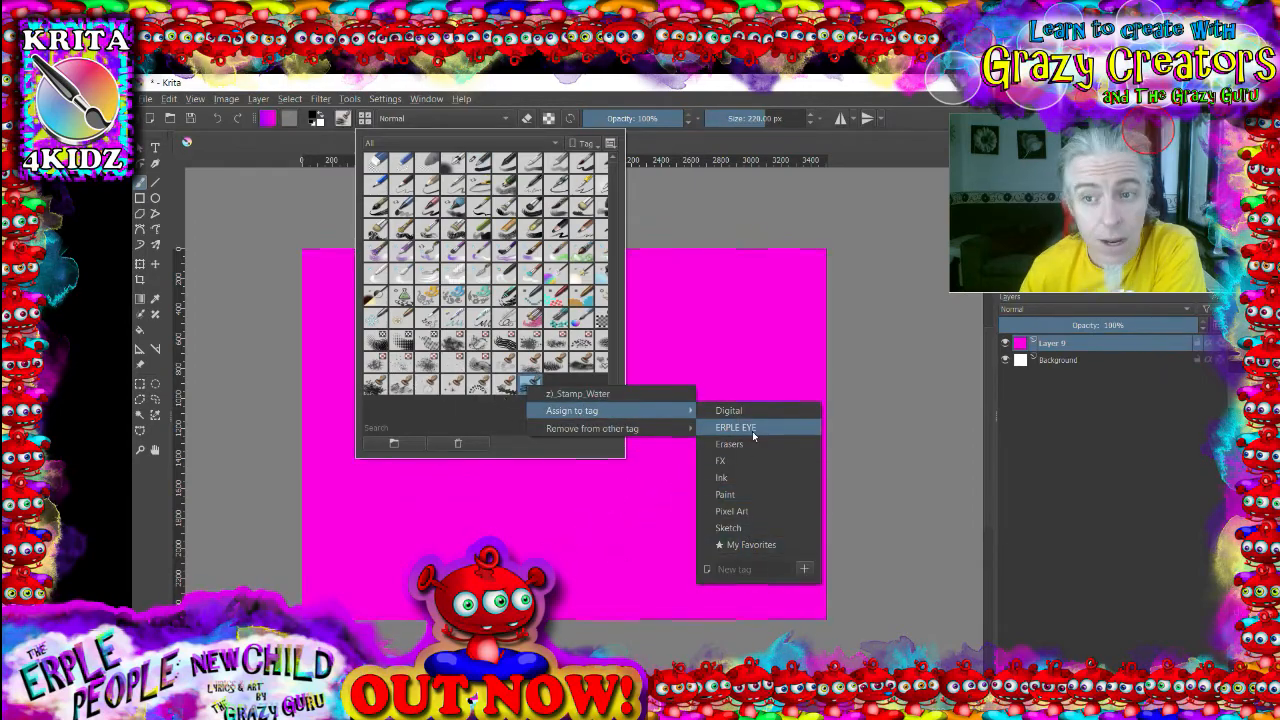
click(676, 436)
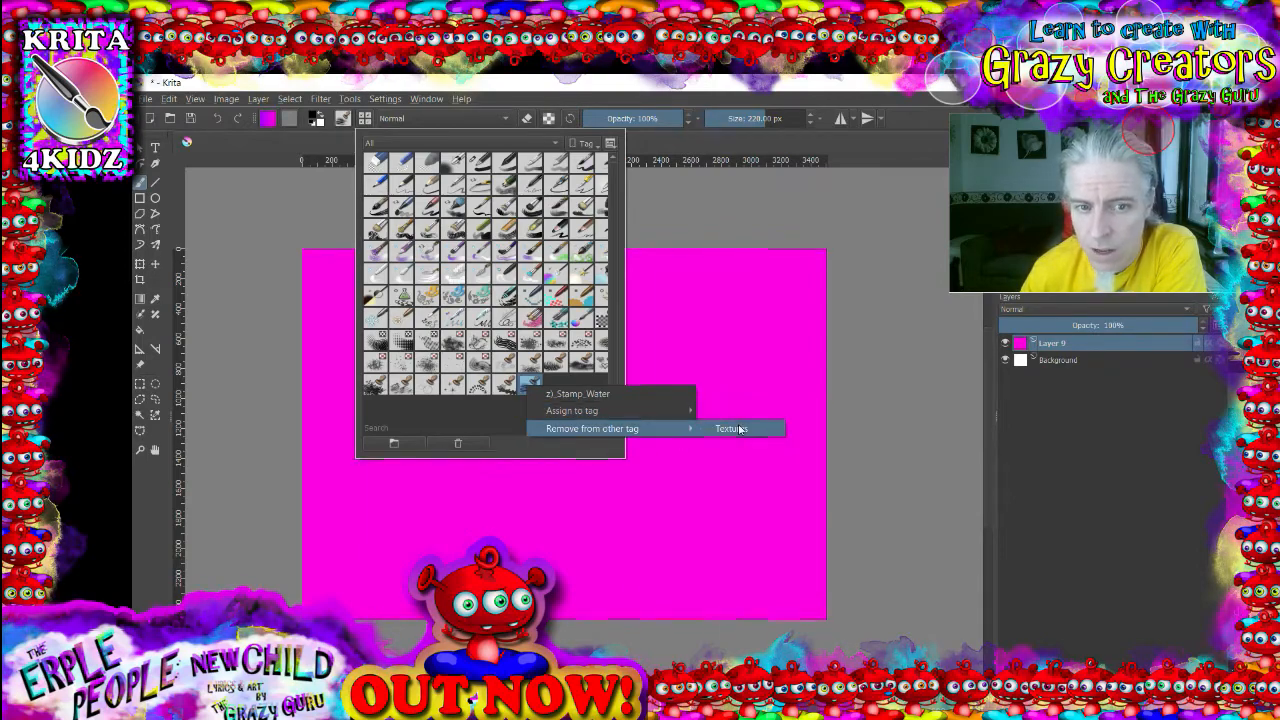
click(731, 428)
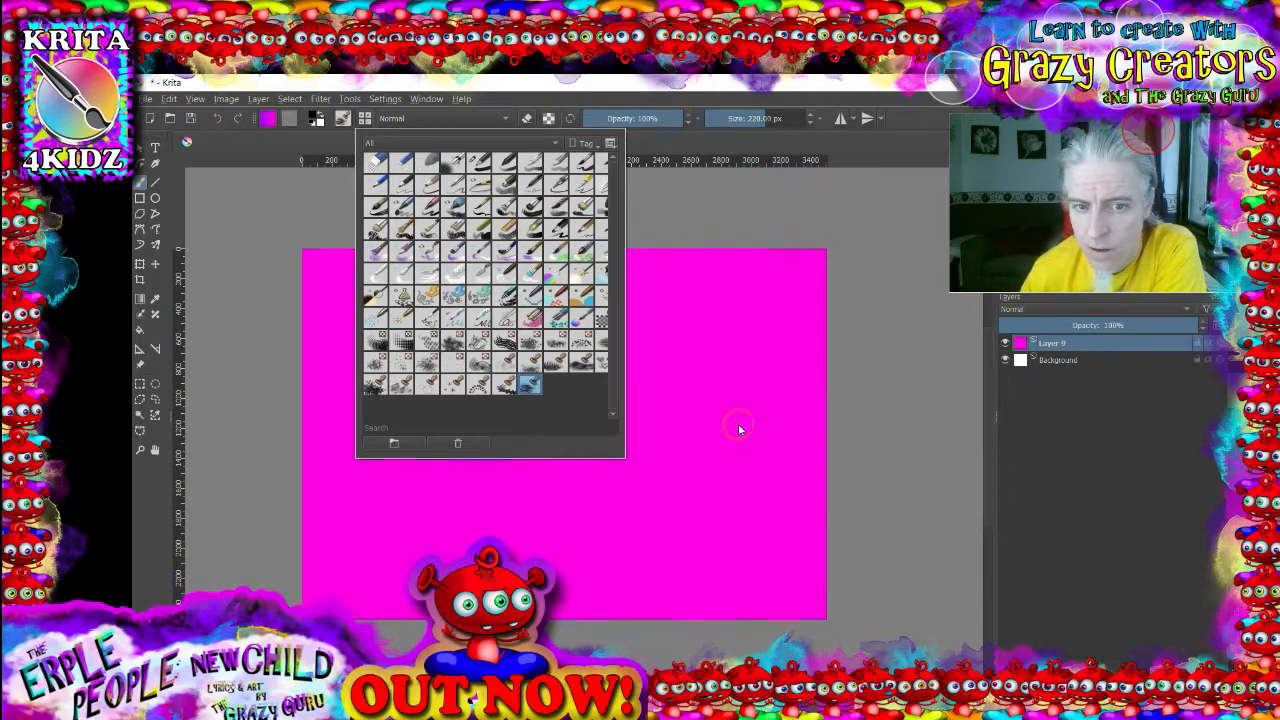
right_click(528, 386)
mouse_move(586, 413)
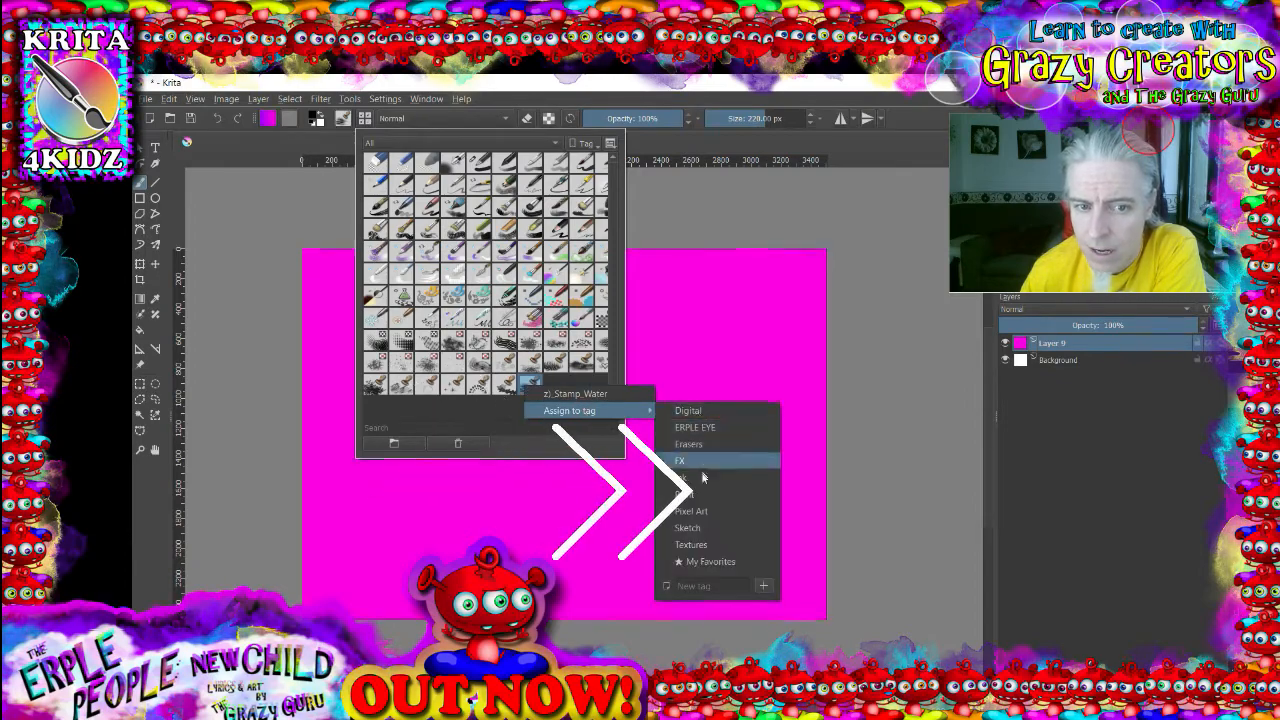
click(695, 542)
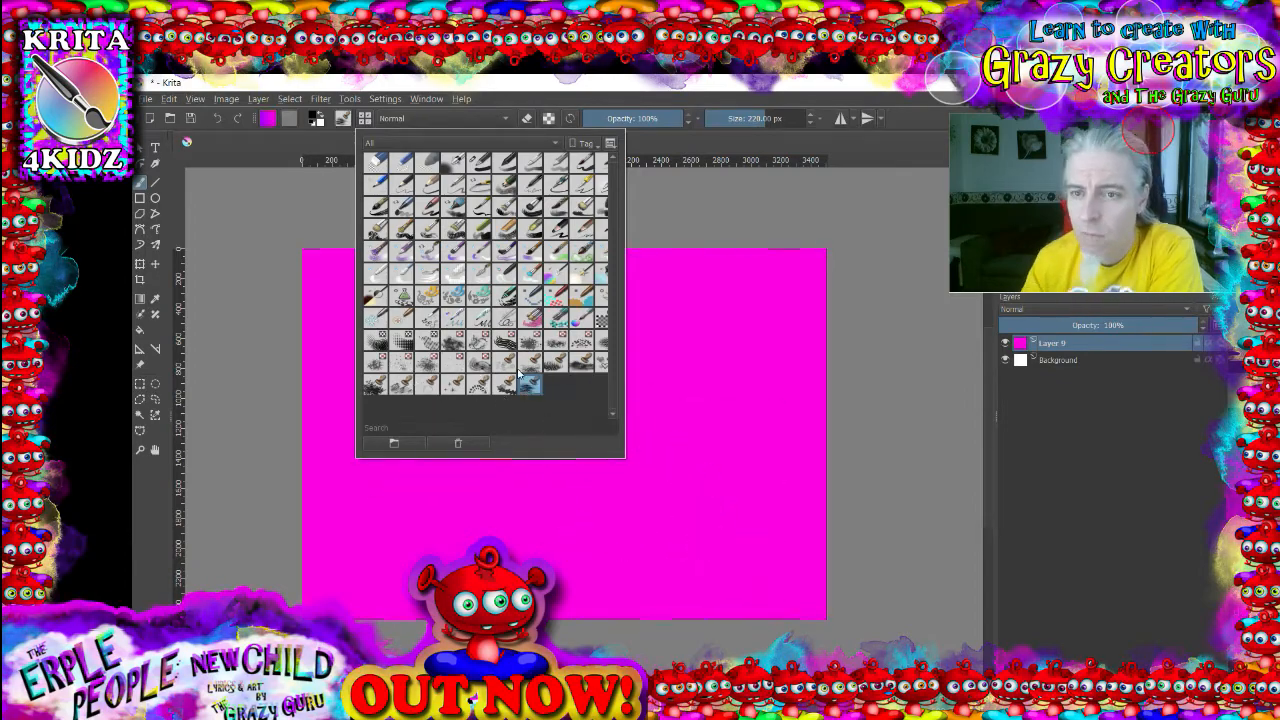
- Open the pop-up palette on the canvas and switch its brush tag to ERPLE EYE
mouse_move(519, 374)
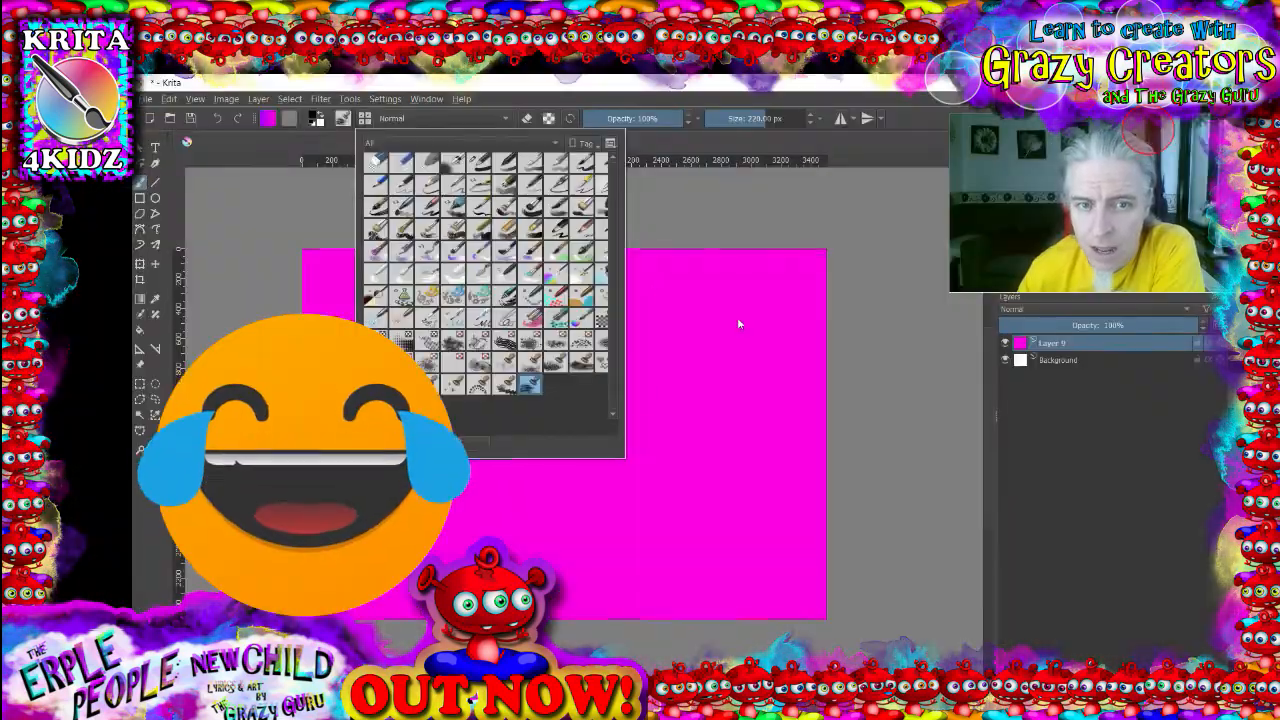
right_click(737, 317)
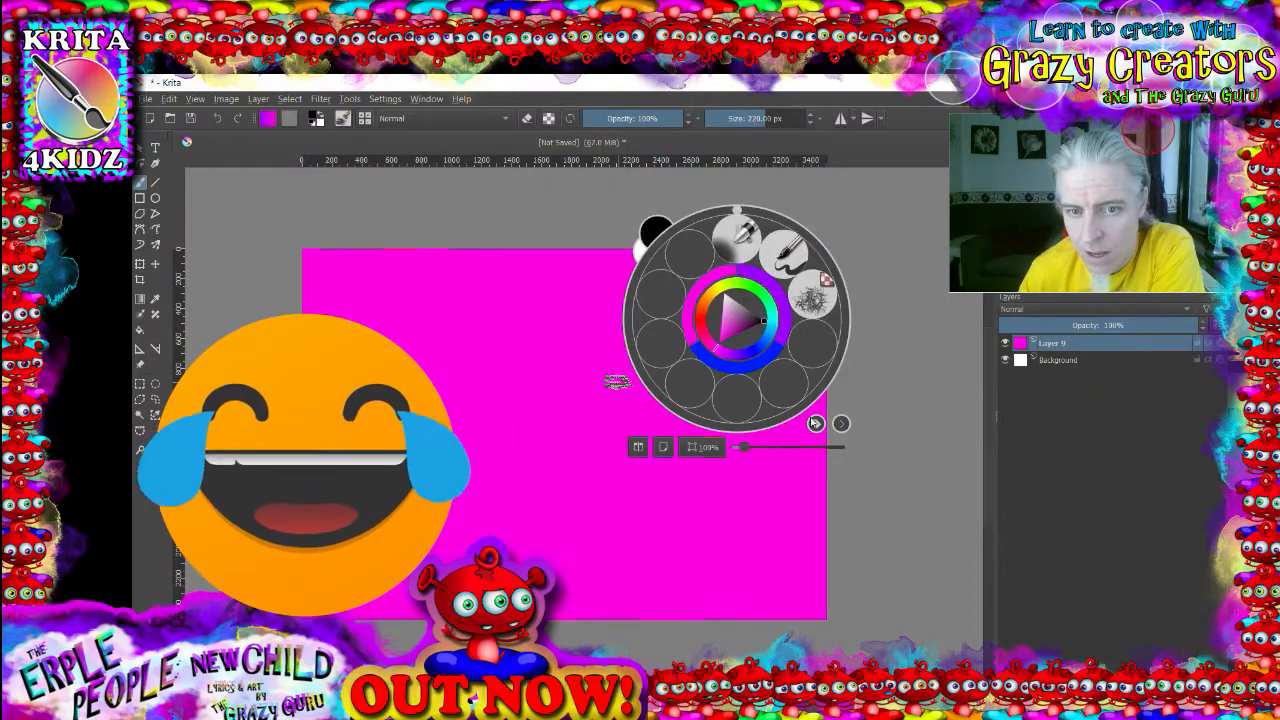
click(816, 423)
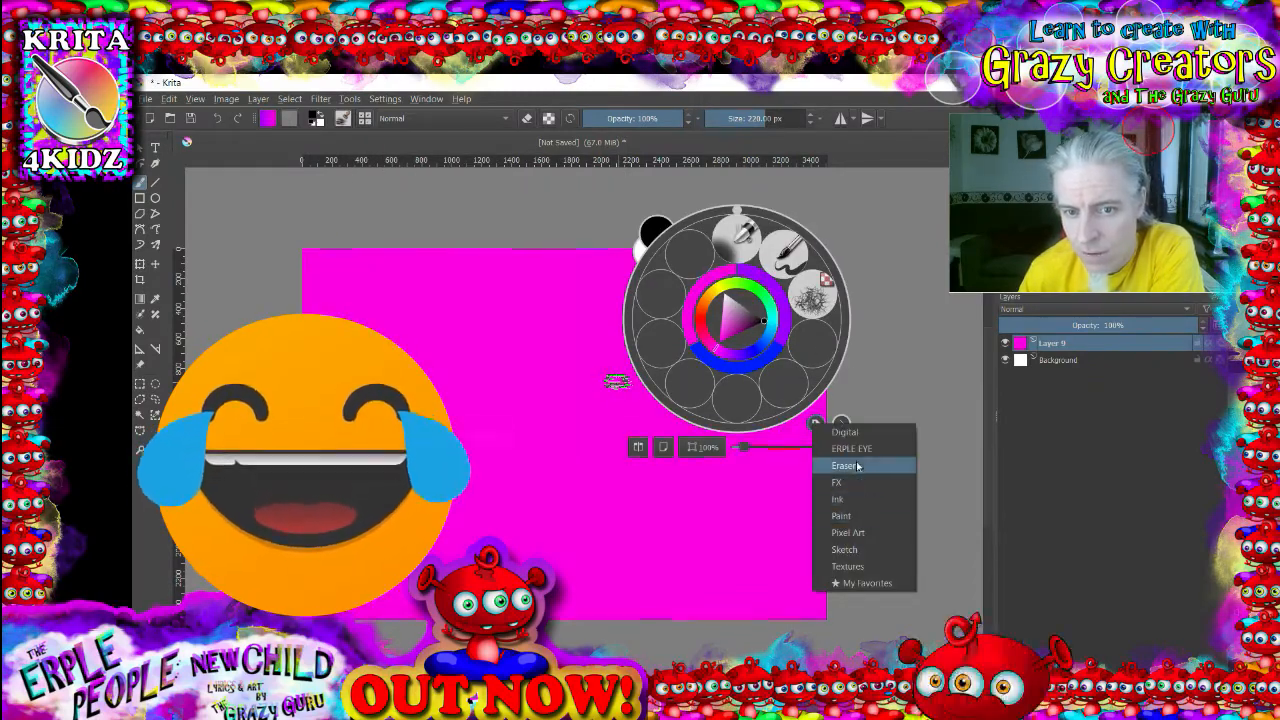
click(860, 449)
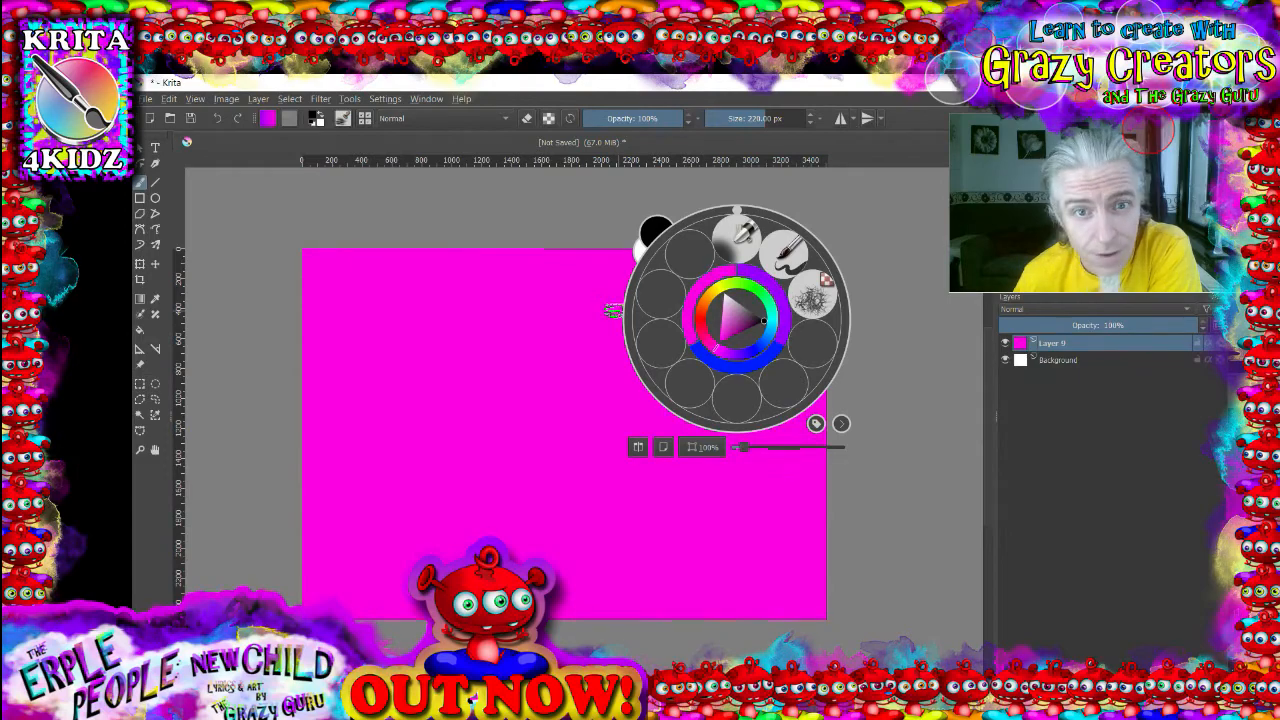
- Open the blending mode list to review the available brush blending modes
right_click(613, 80)
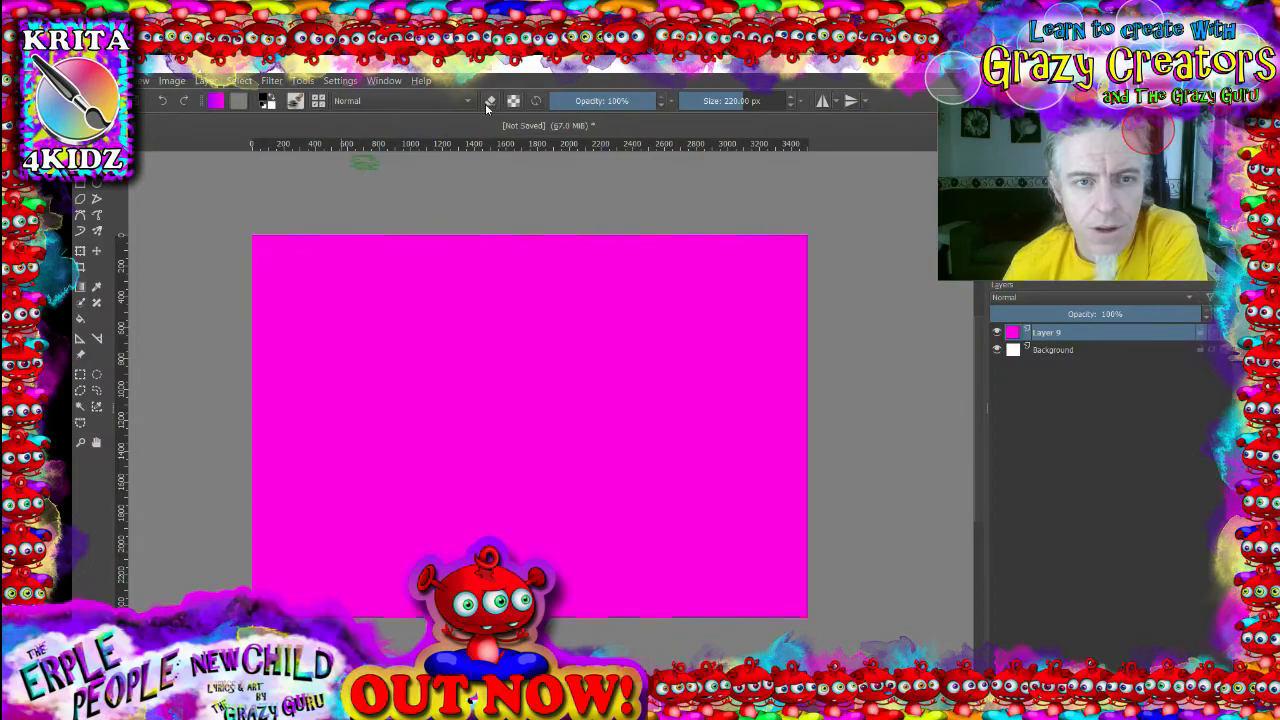
click(470, 101)
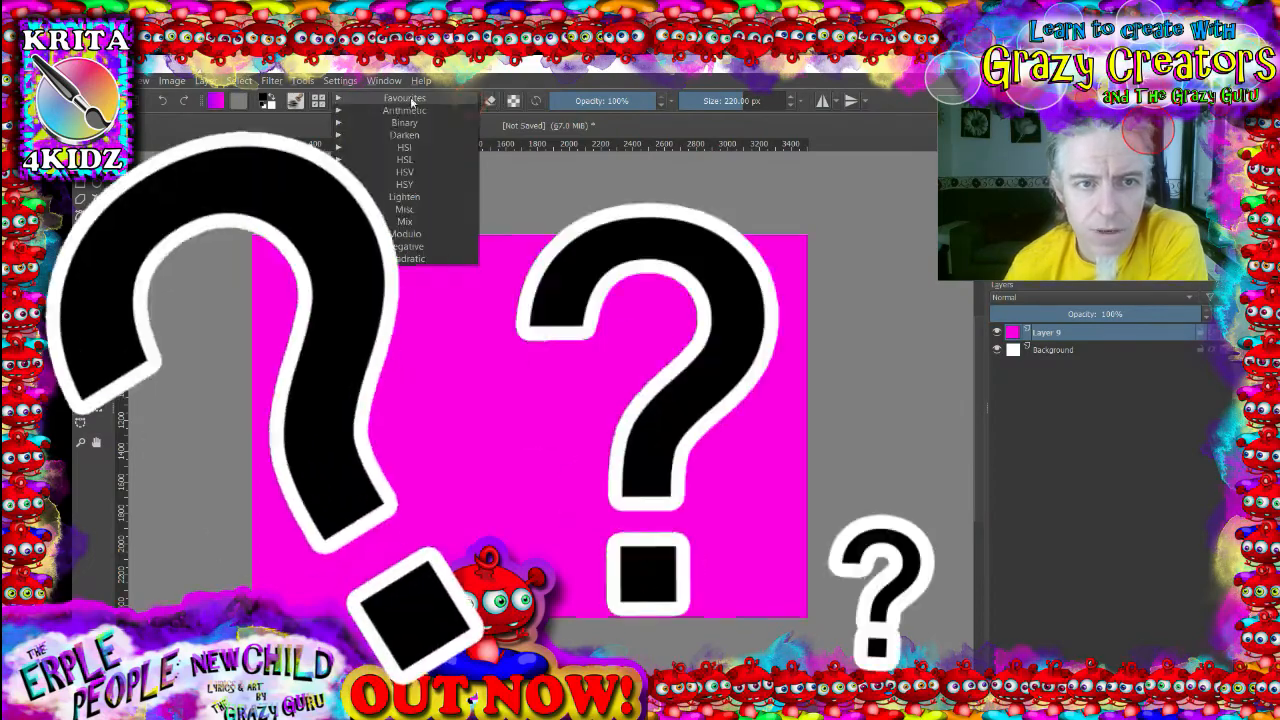
click(543, 99)
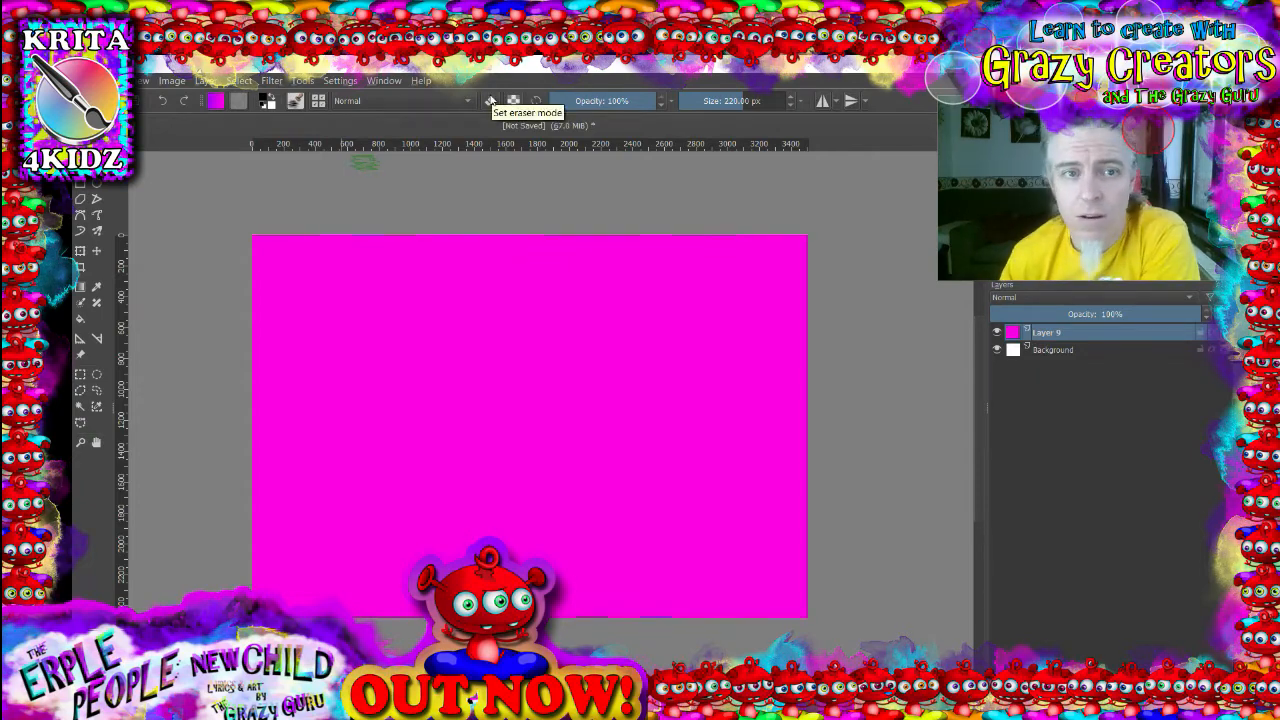
- Turn on eraser mode, erase looping strokes across the magenta fill, and undo them
click(491, 99)
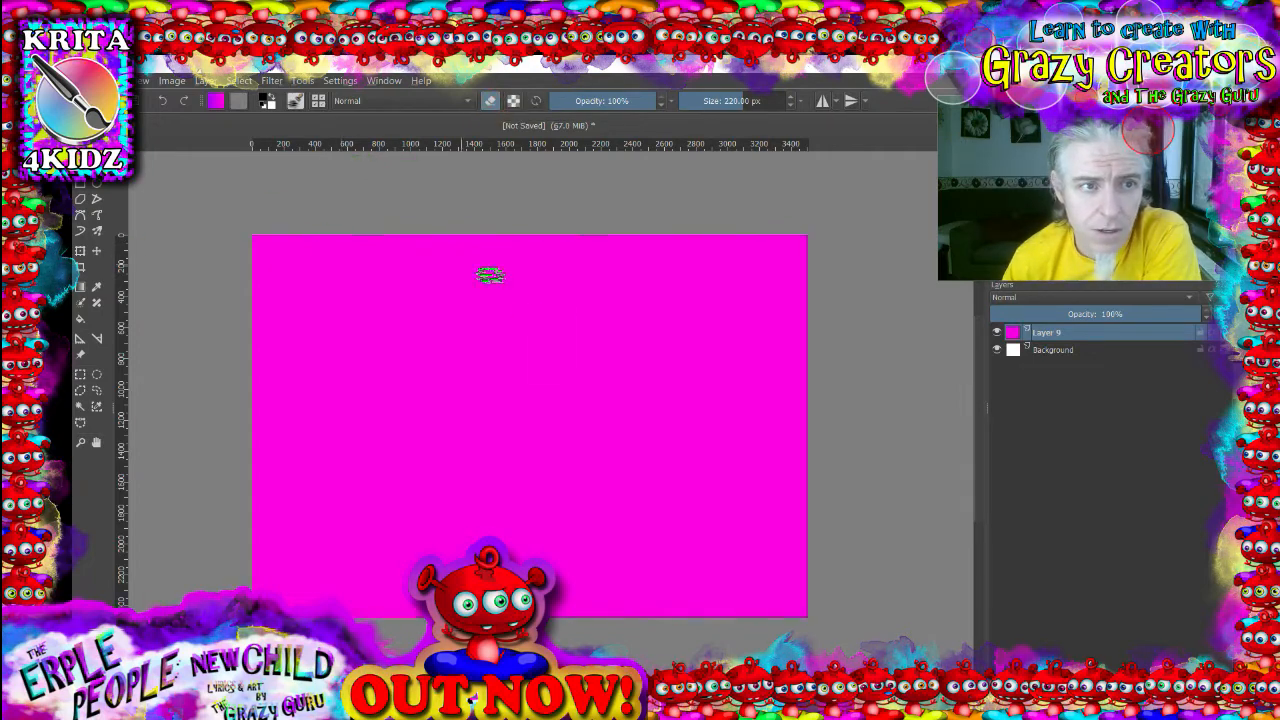
mouse_move(530, 314)
mouse_down()
mouse_move(490, 356)
mouse_move(536, 436)
mouse_move(469, 447)
mouse_move(607, 379)
mouse_move(680, 452)
mouse_move(579, 497)
mouse_move(615, 385)
mouse_move(737, 436)
mouse_move(391, 415)
mouse_move(346, 320)
mouse_move(543, 487)
mouse_move(500, 480)
mouse_up()
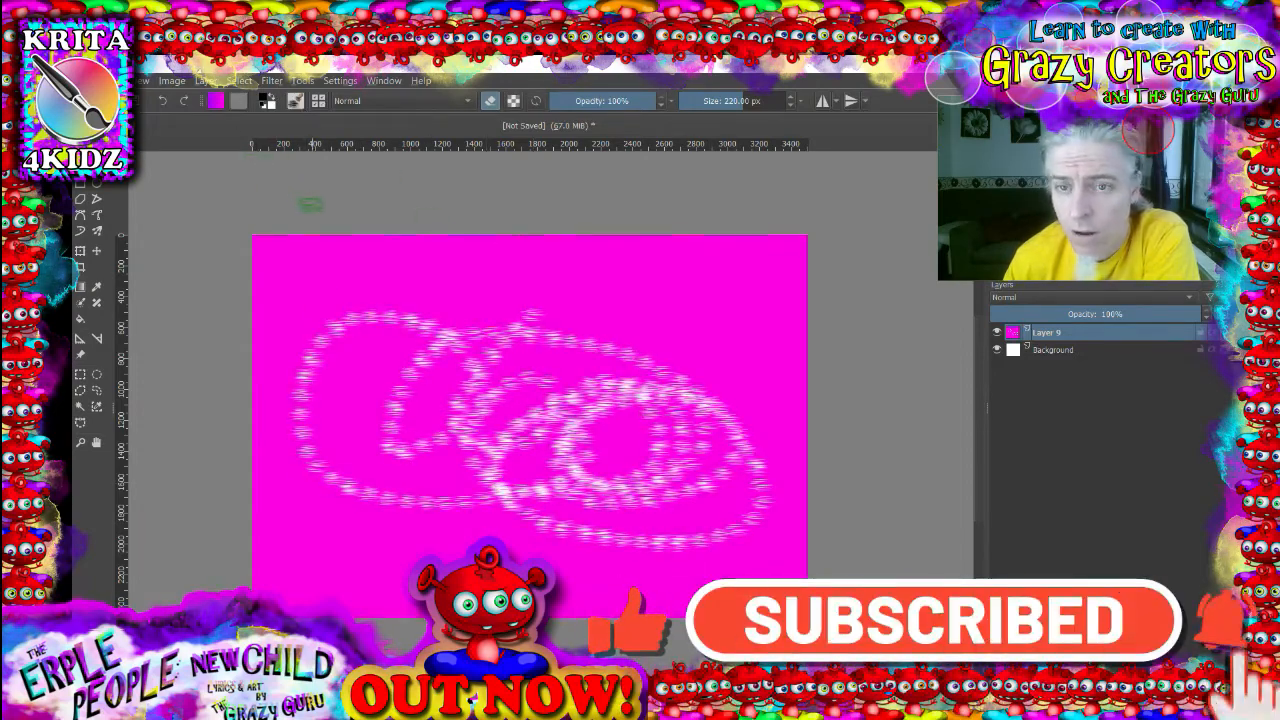
key(ctrl+z)
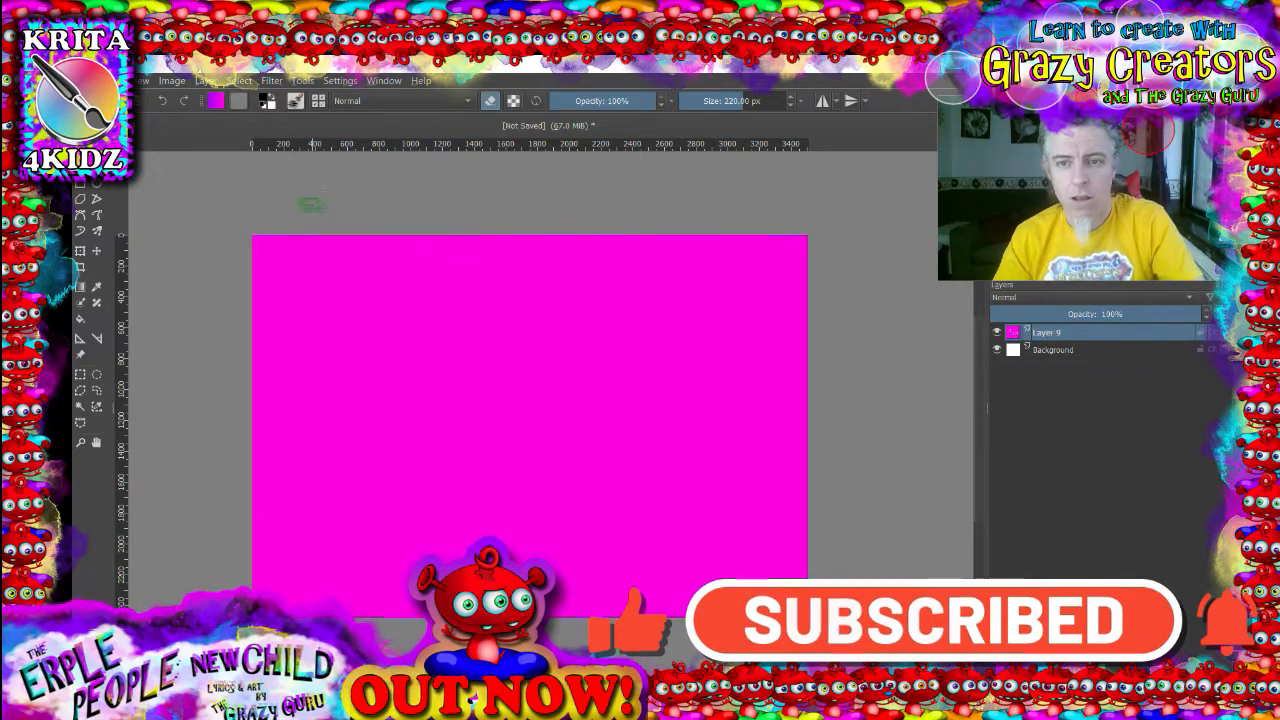
click(173, 101)
click(165, 101)
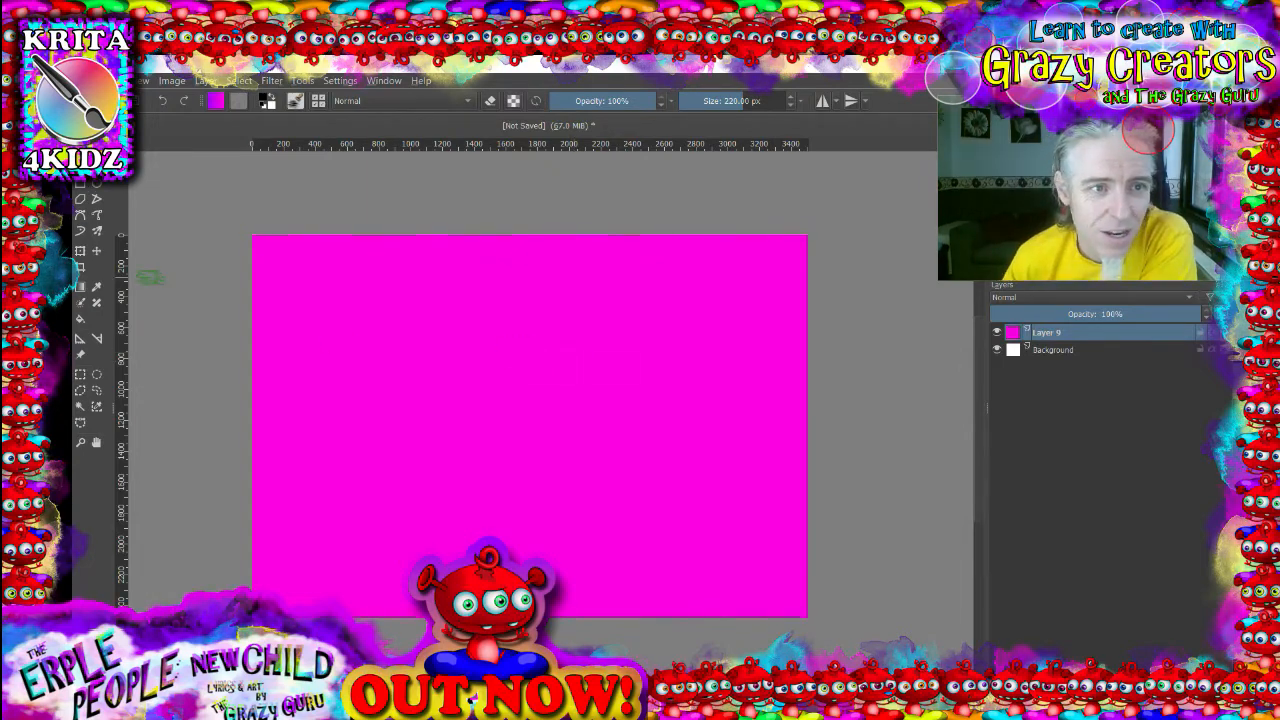
- Choose a round basic brush preset, set its size to 1,000 px, and stamp a black circle mid-canvas
click(329, 104)
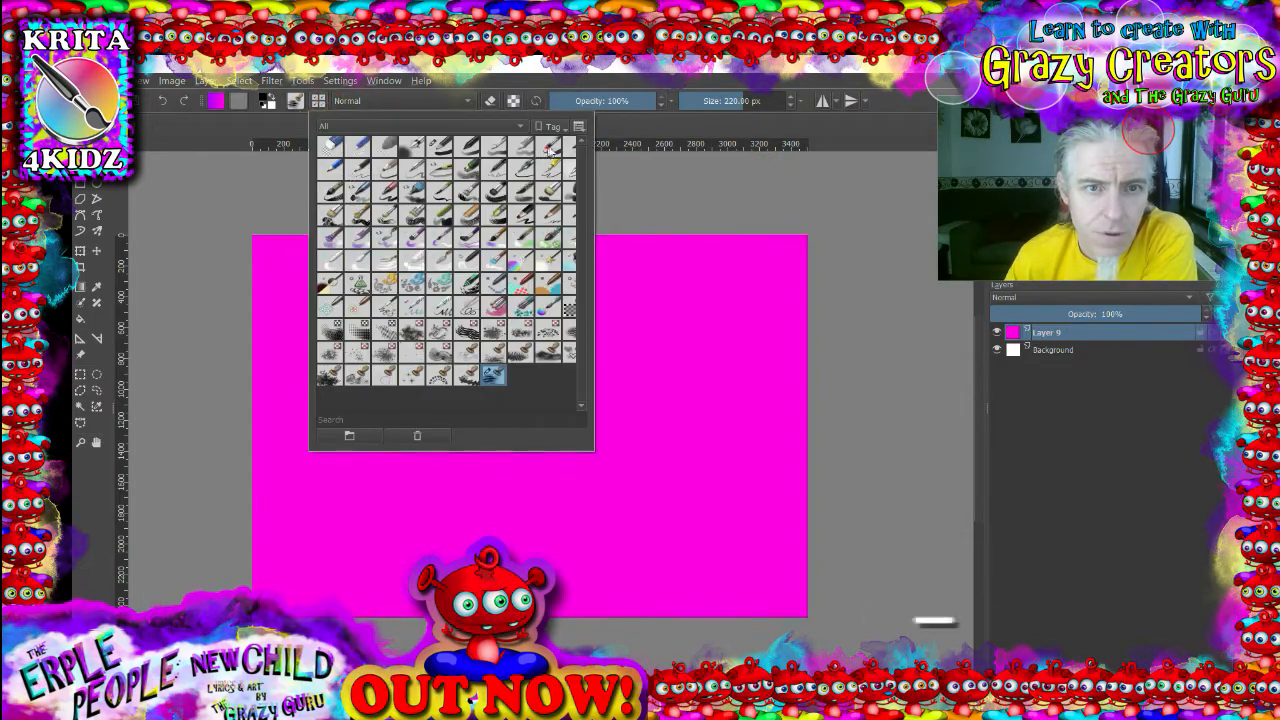
click(547, 147)
drag(711, 101, 788, 101)
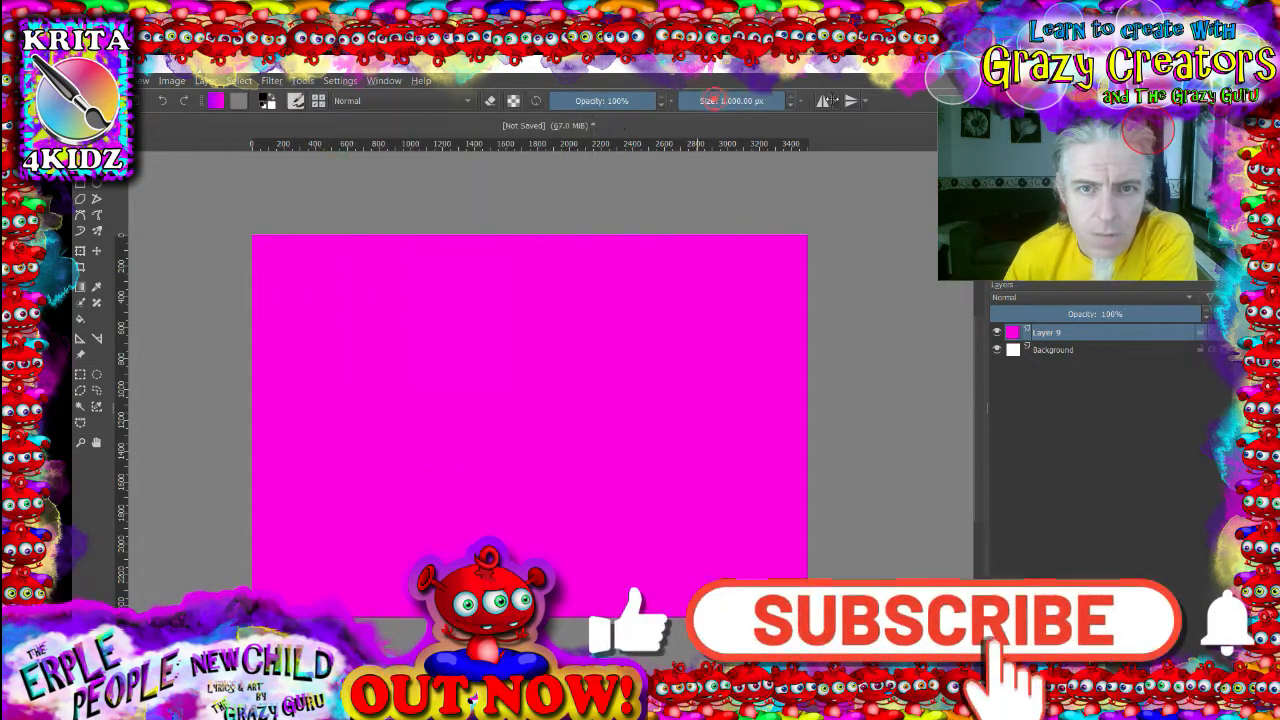
click(526, 420)
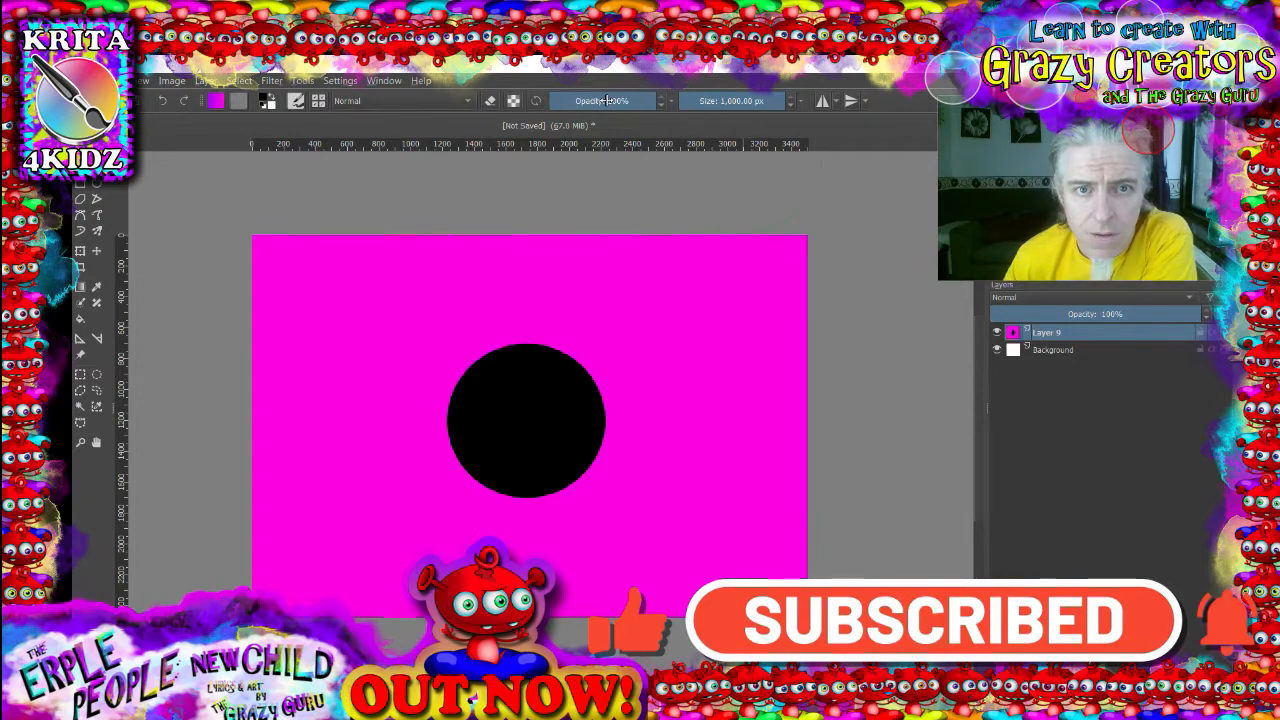
- Stamp three more large circles around the canvas at 51%, 25% and 86% brush opacity
click(604, 101)
click(689, 323)
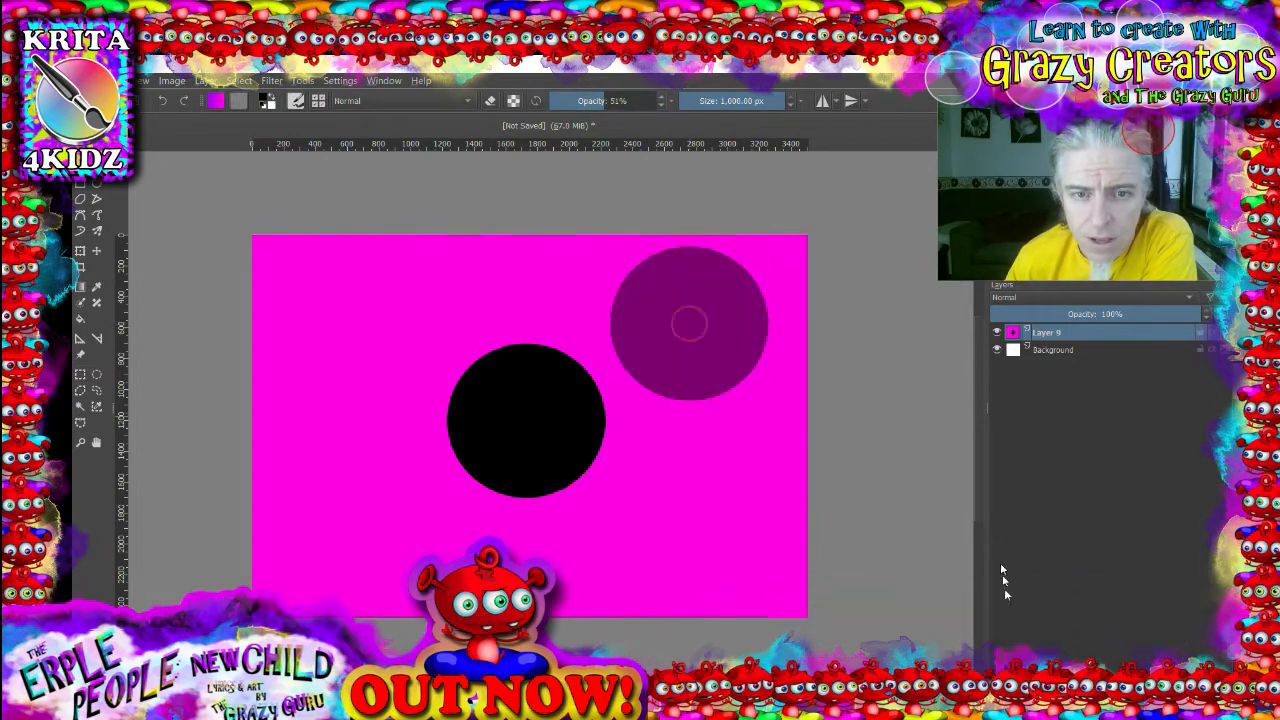
click(574, 101)
click(343, 325)
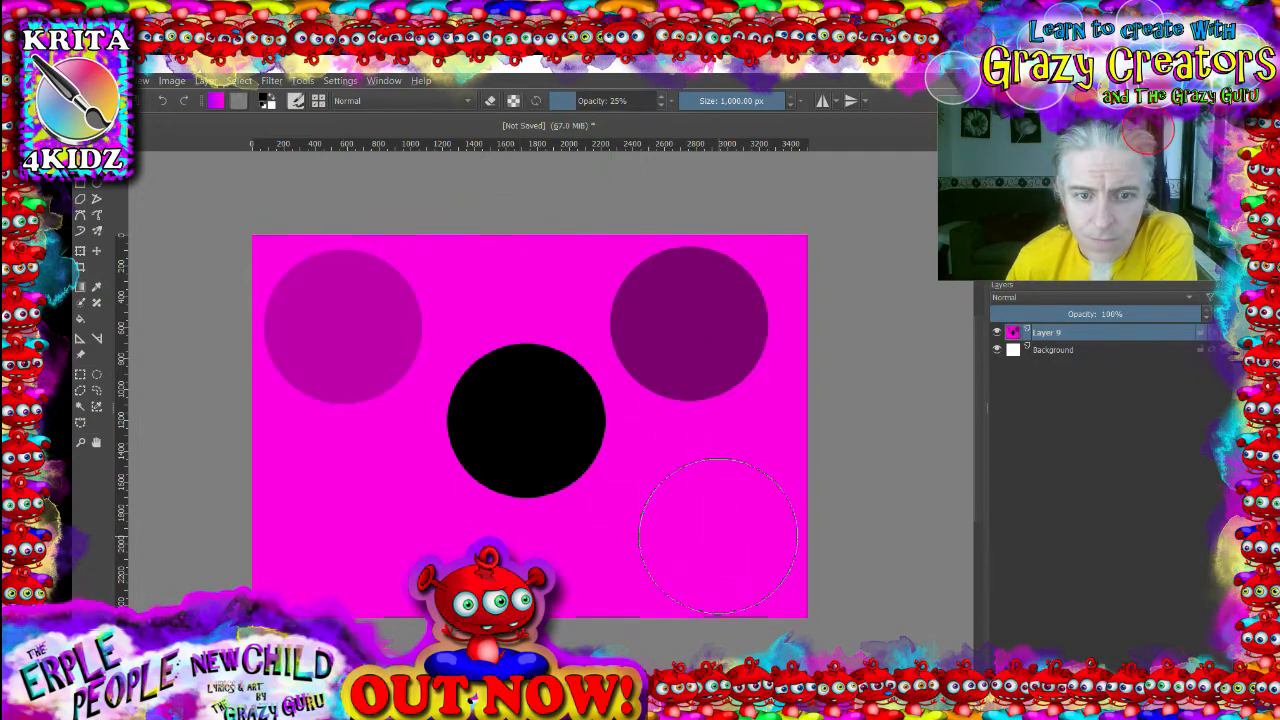
click(641, 100)
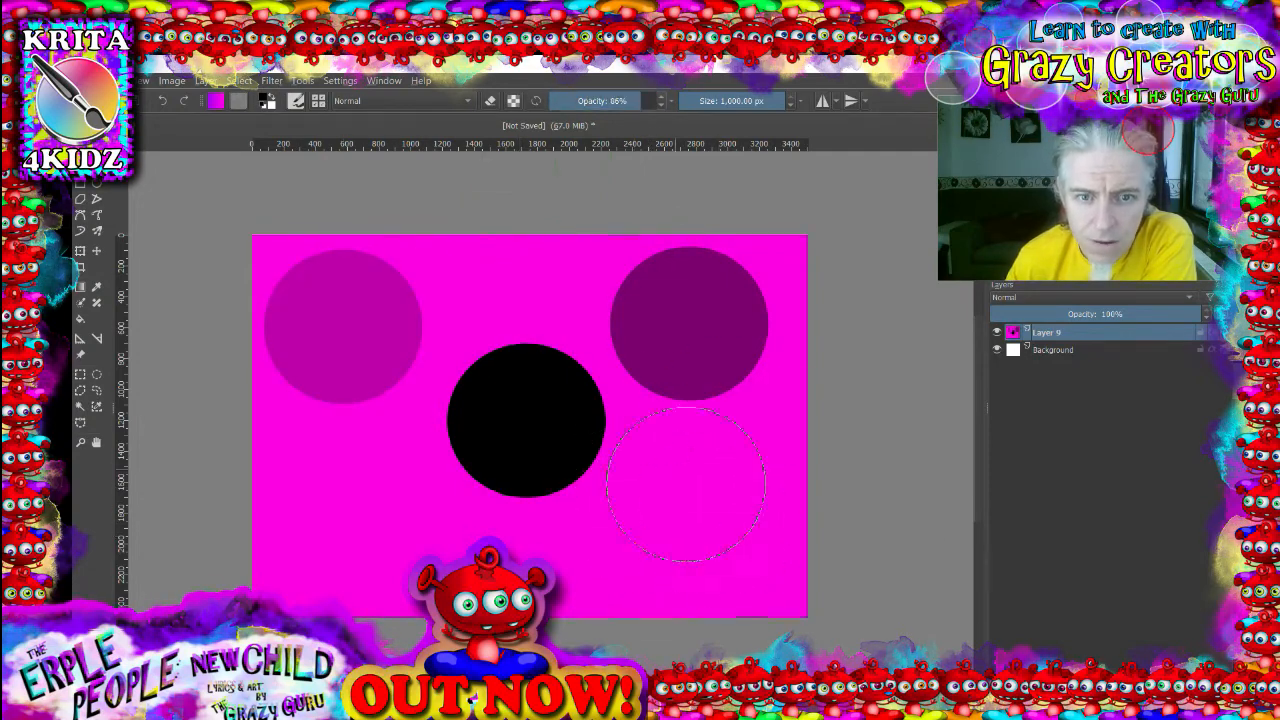
click(705, 531)
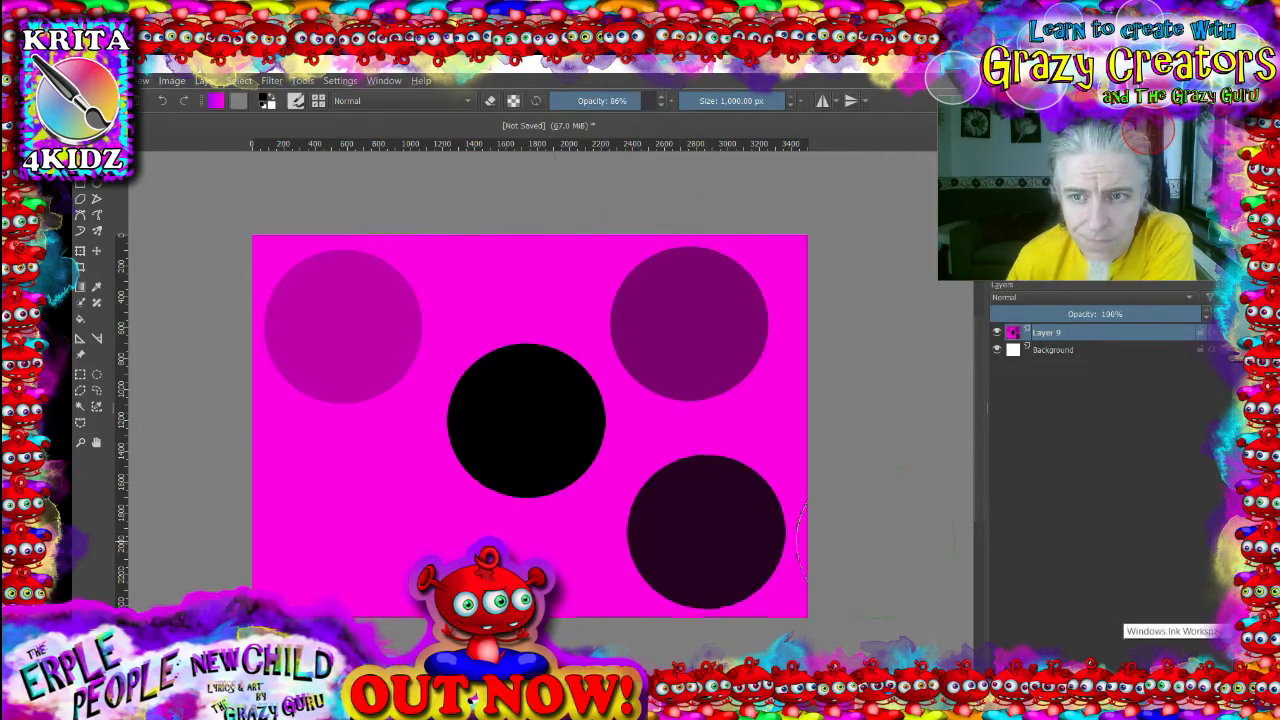
- Reduce the brush size to about 390 px, 74 px and 5 px, stamping smaller circles and dots between changes
click(757, 101)
click(502, 290)
click(347, 524)
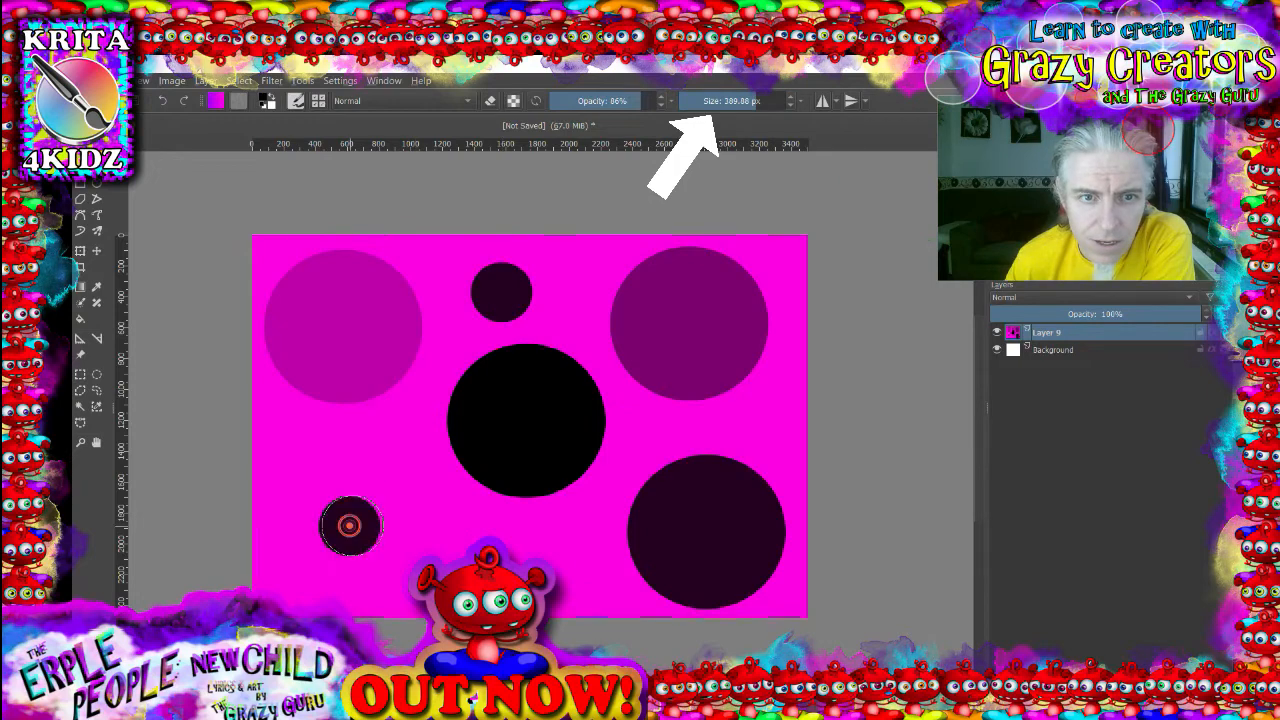
click(722, 101)
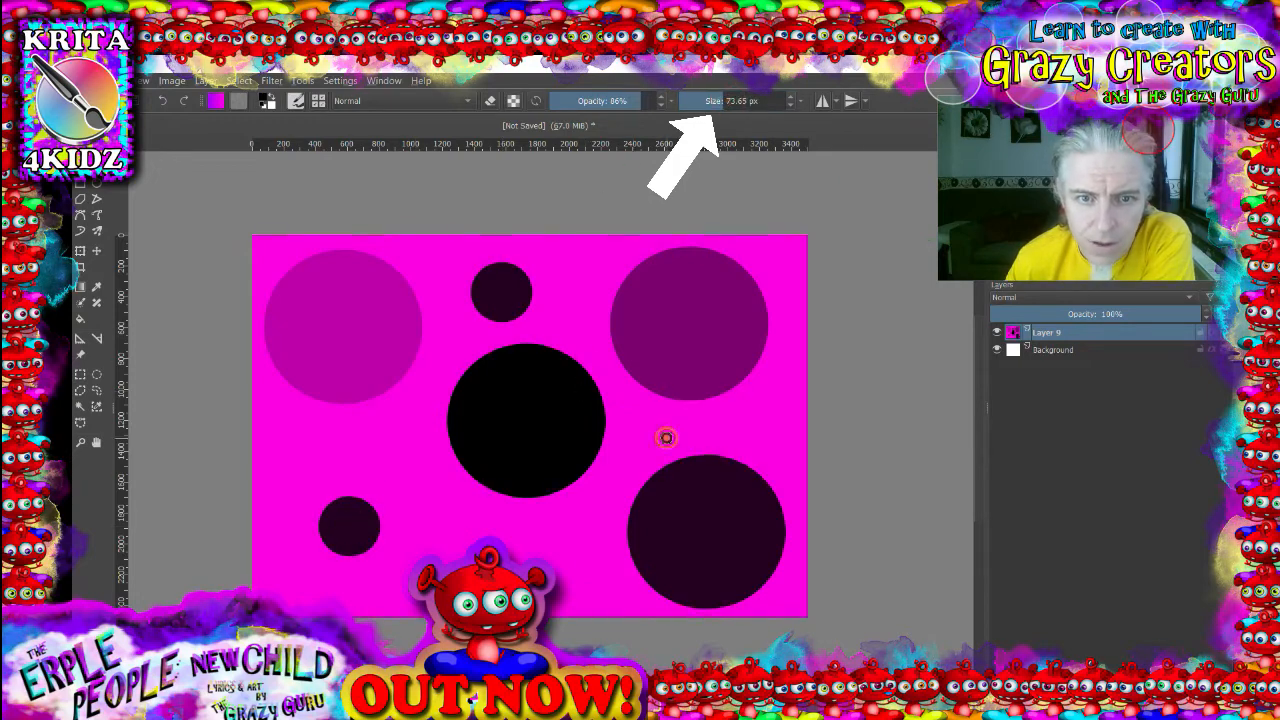
click(565, 524)
click(692, 101)
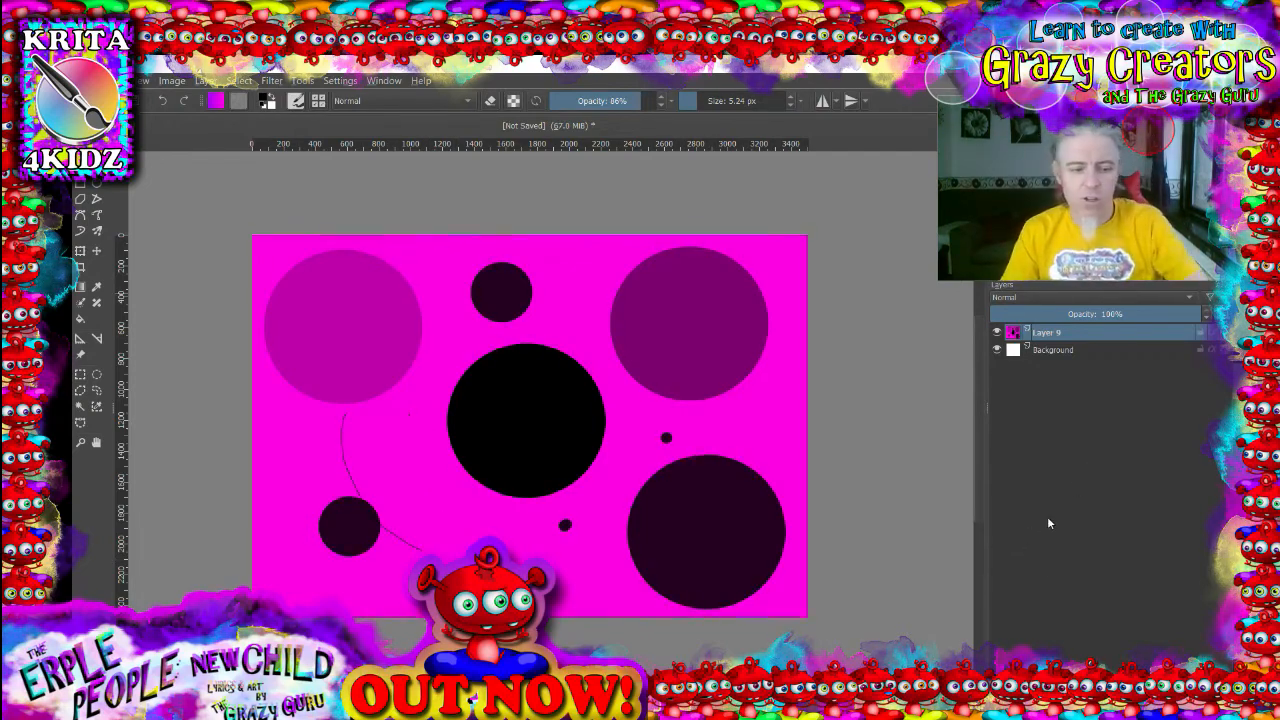
- Undo all the stamped circles and dots, back to the plain magenta fill
click(160, 101)
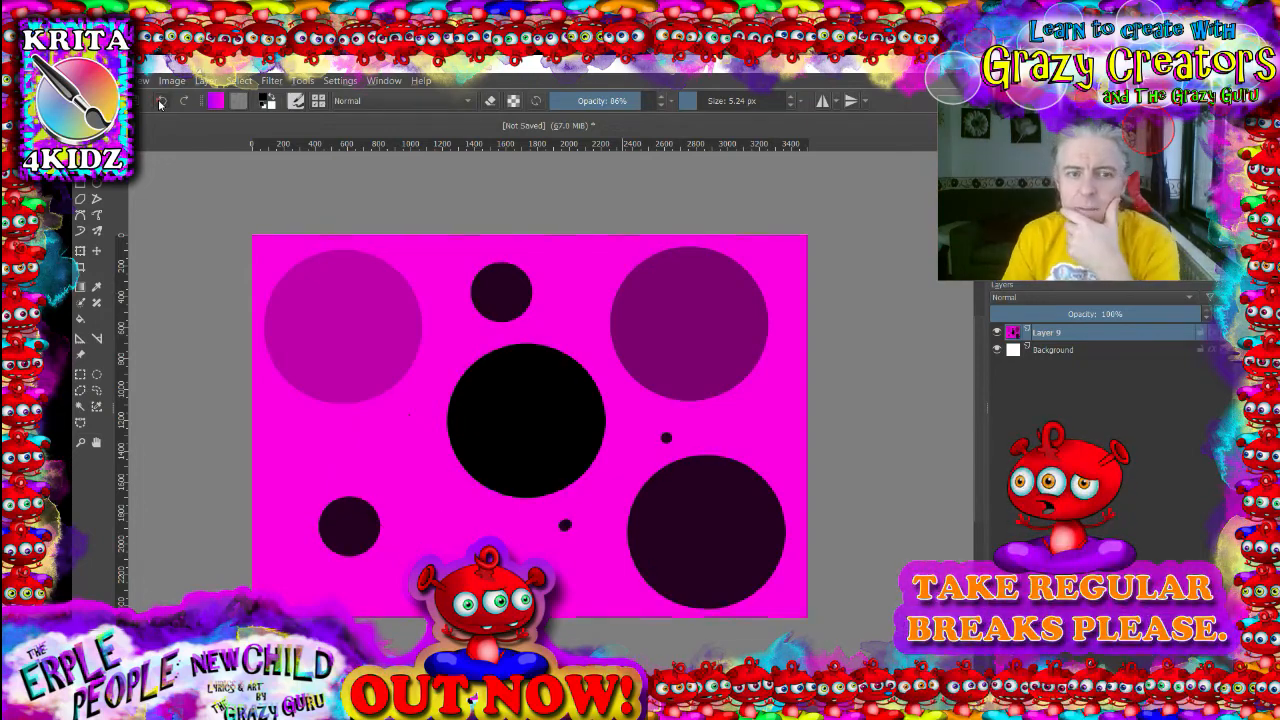
click(160, 101)
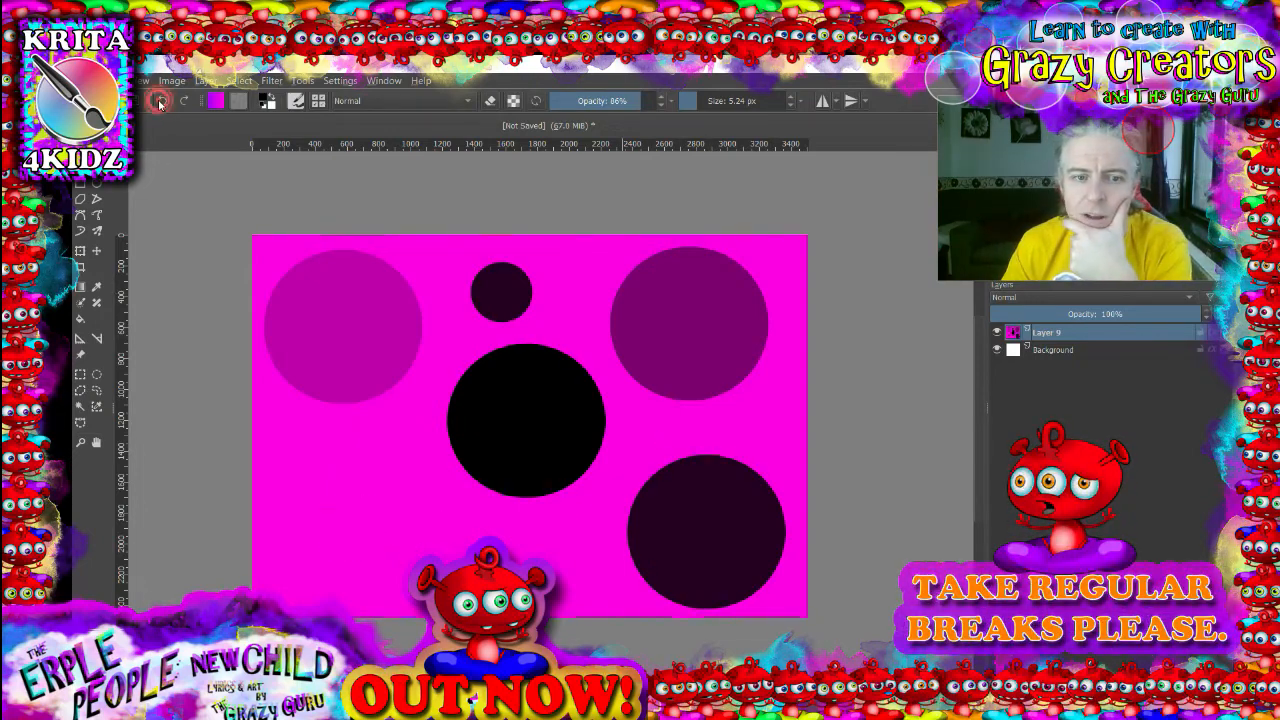
click(160, 101)
click(160, 101)
click(160, 101)
click(160, 101)
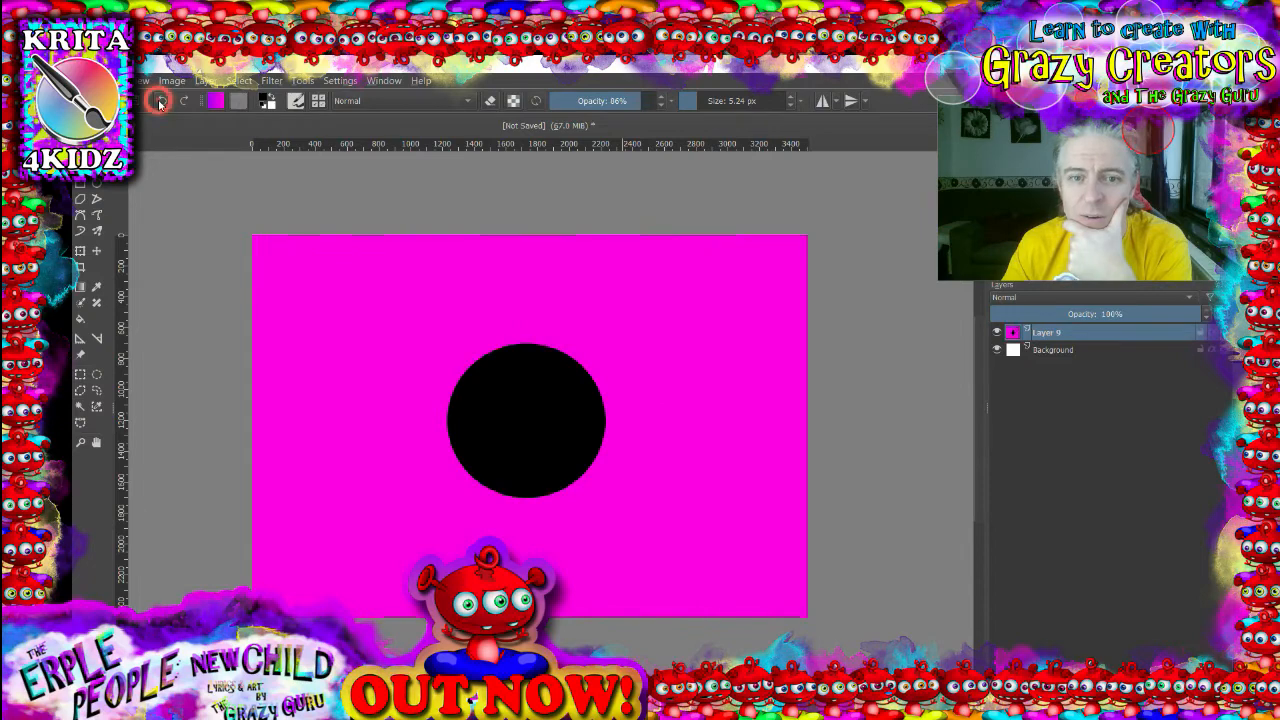
click(160, 101)
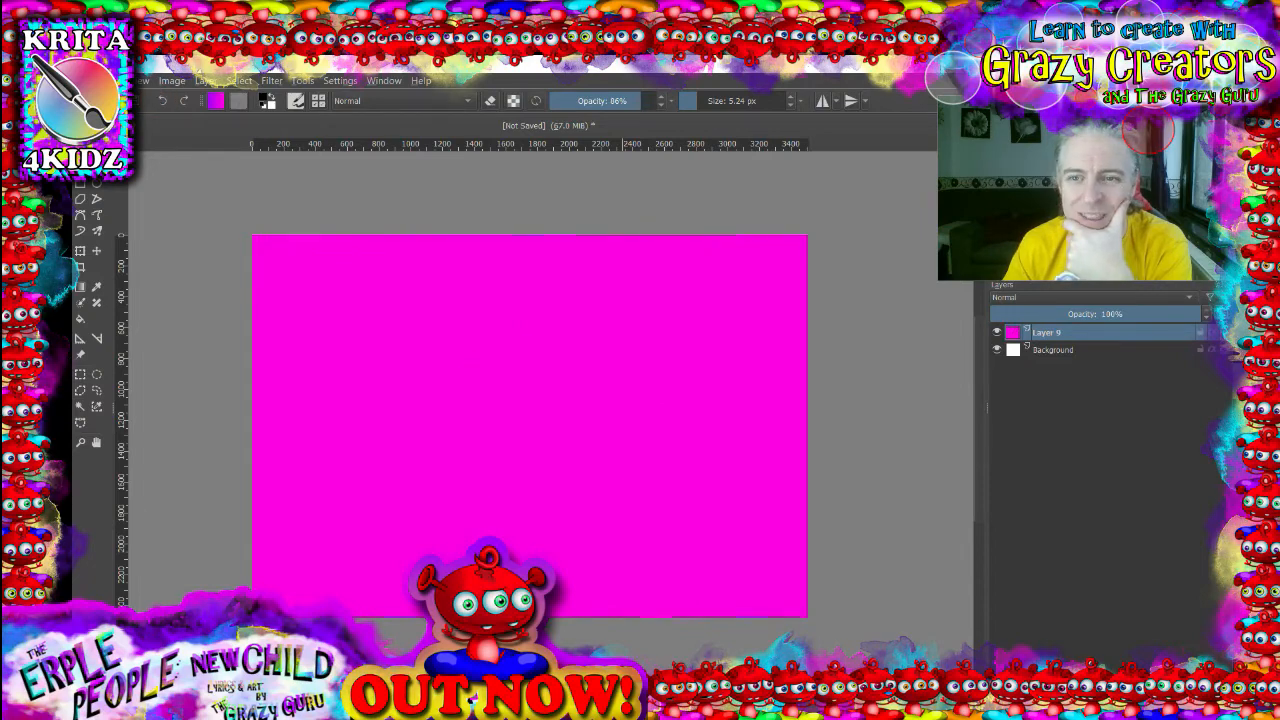
- Turn on horizontal and vertical mirror painting modes
click(822, 101)
click(849, 104)
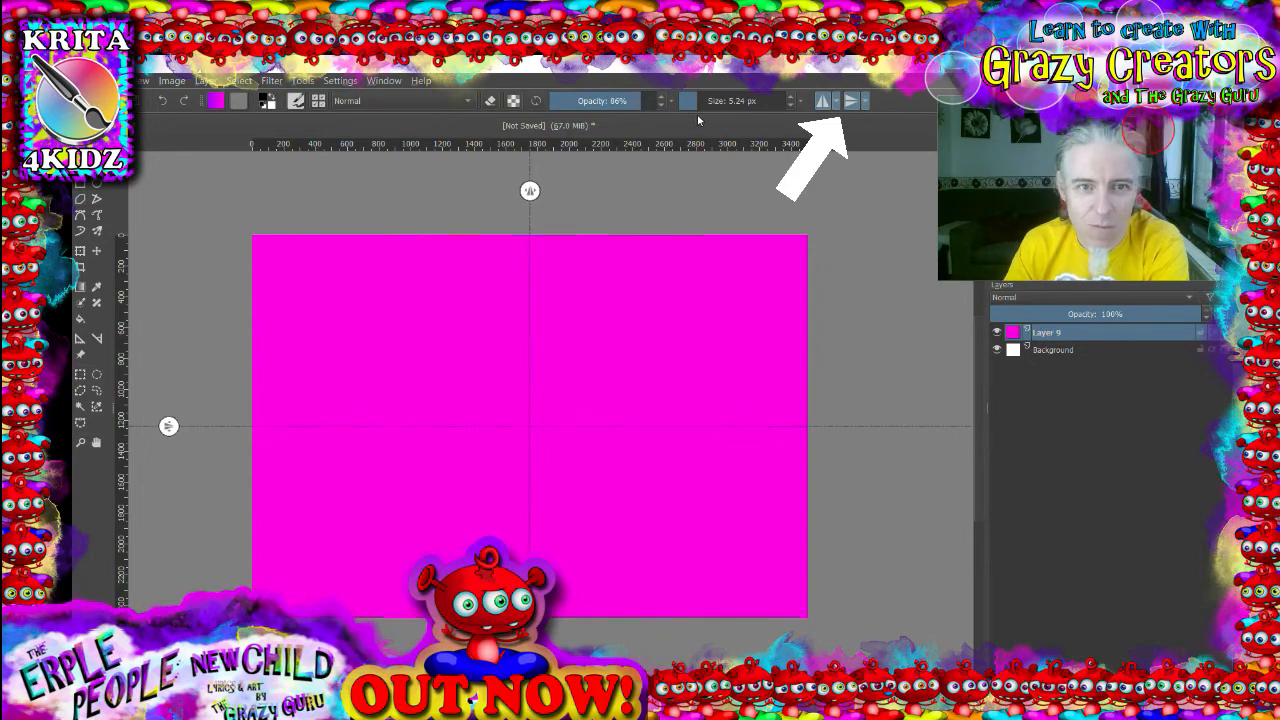
- Set the brush to 1,600 px size and 100% opacity and stamp several four-way mirrored circles across the canvas
drag(703, 104, 820, 105)
drag(647, 100, 662, 100)
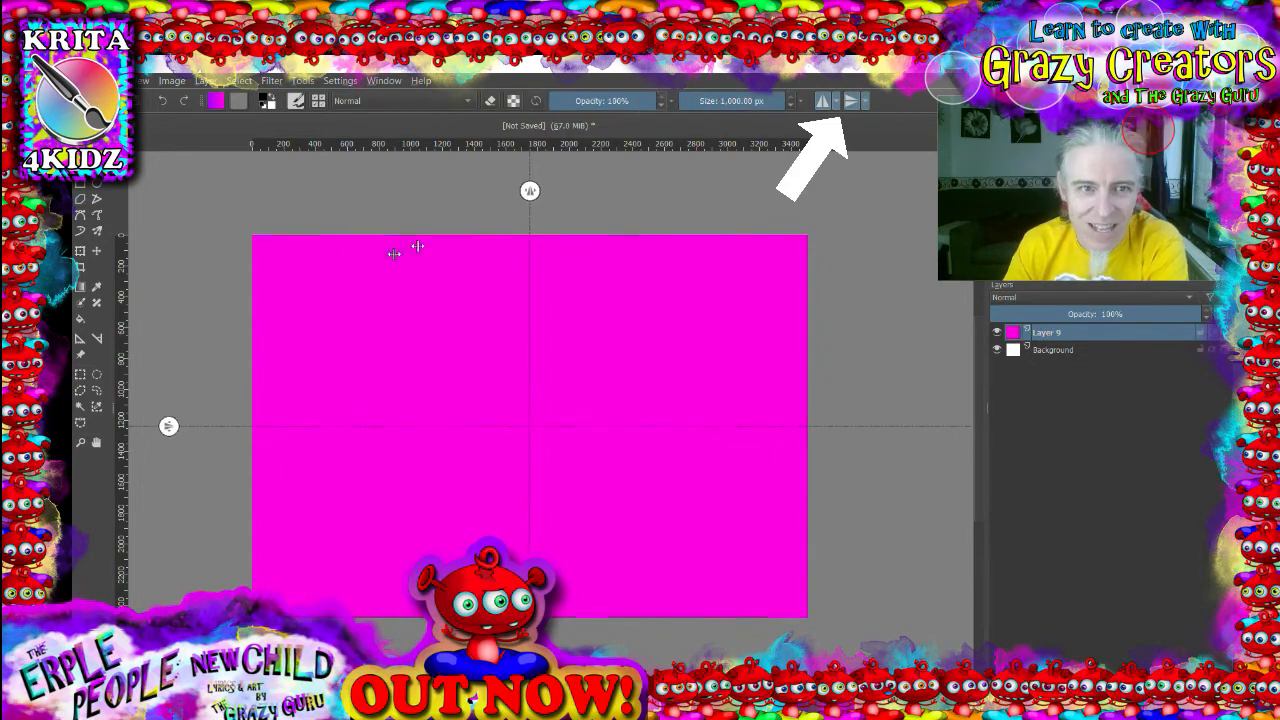
click(392, 327)
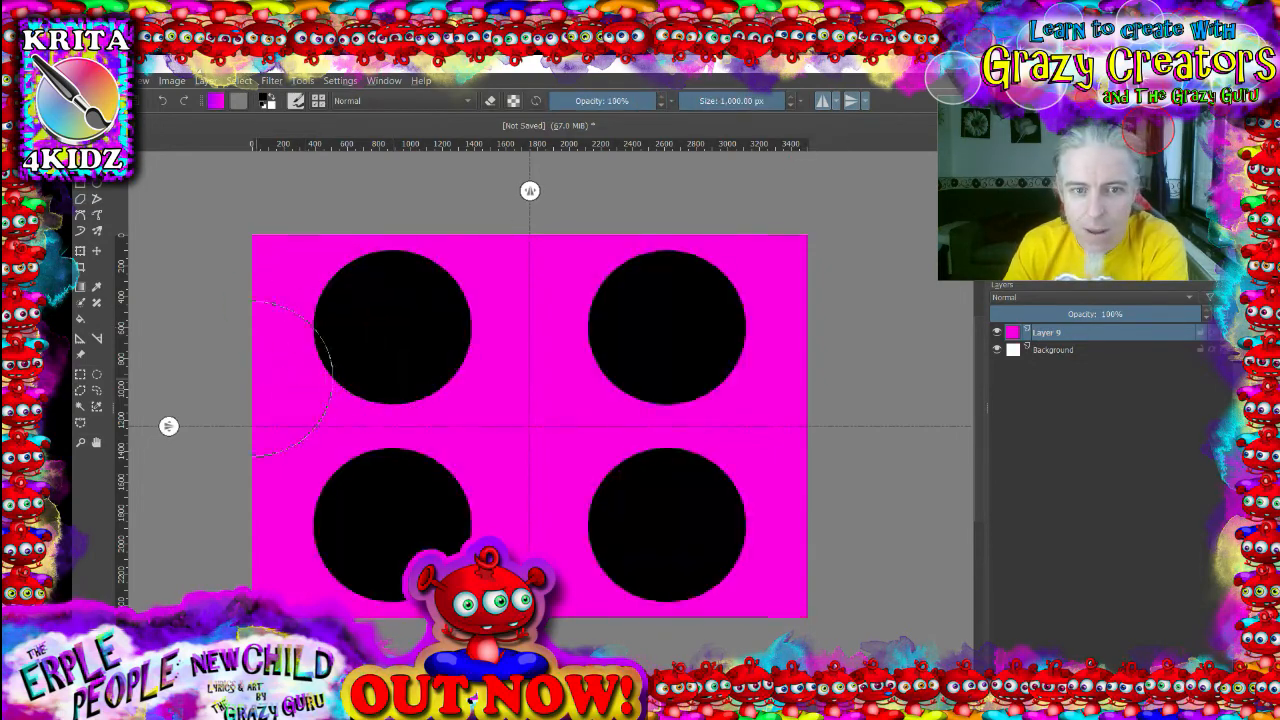
click(460, 390)
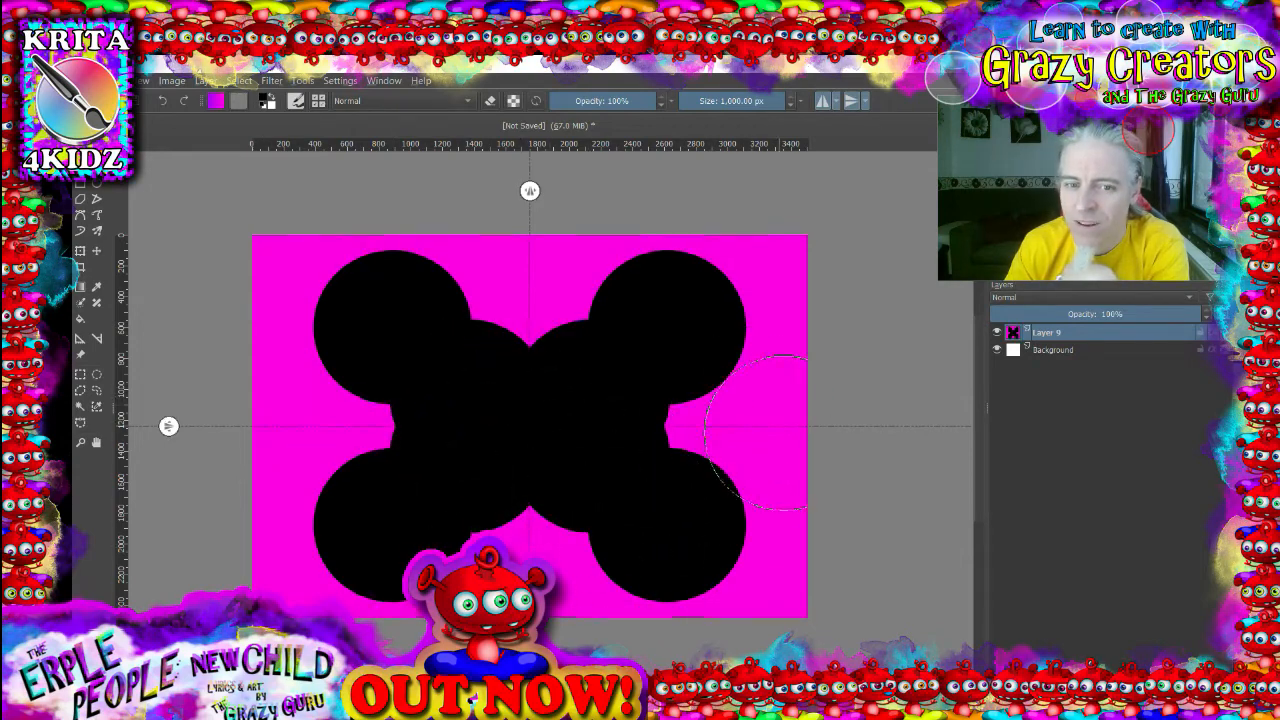
click(784, 435)
click(312, 236)
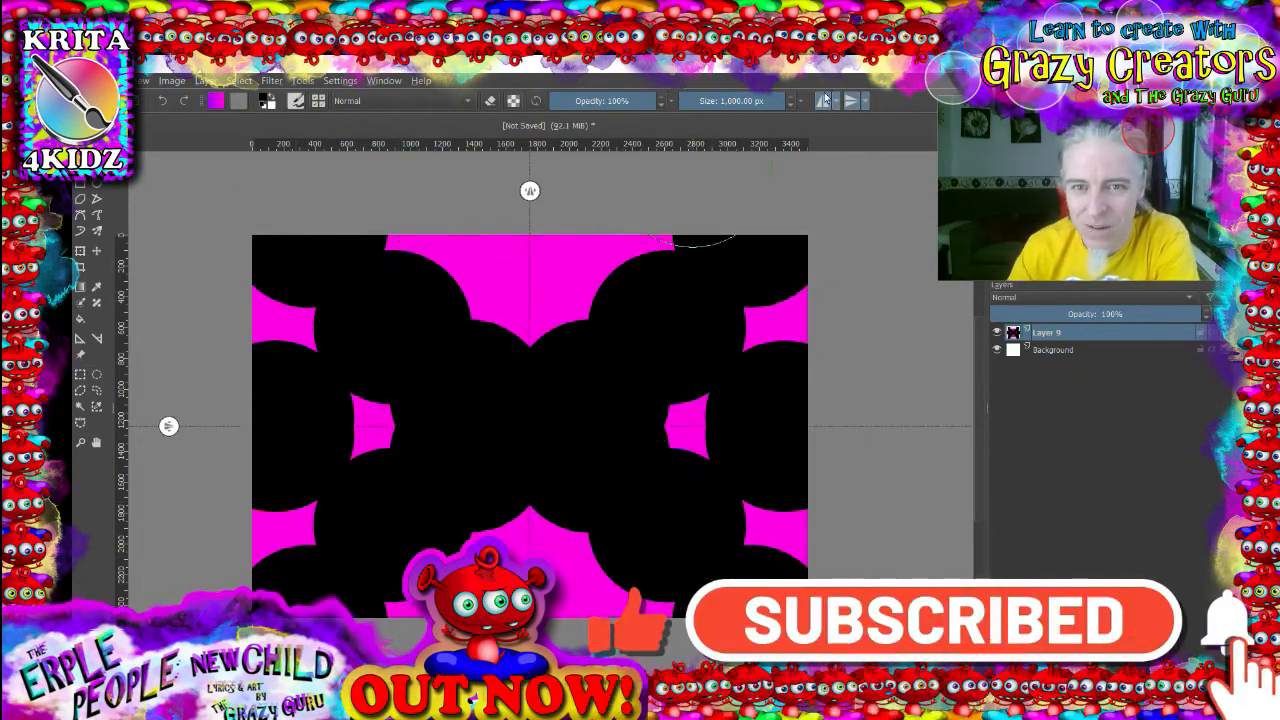
- Turn off one mirror axis and undo the stamped circles back to the plain magenta fill
click(822, 100)
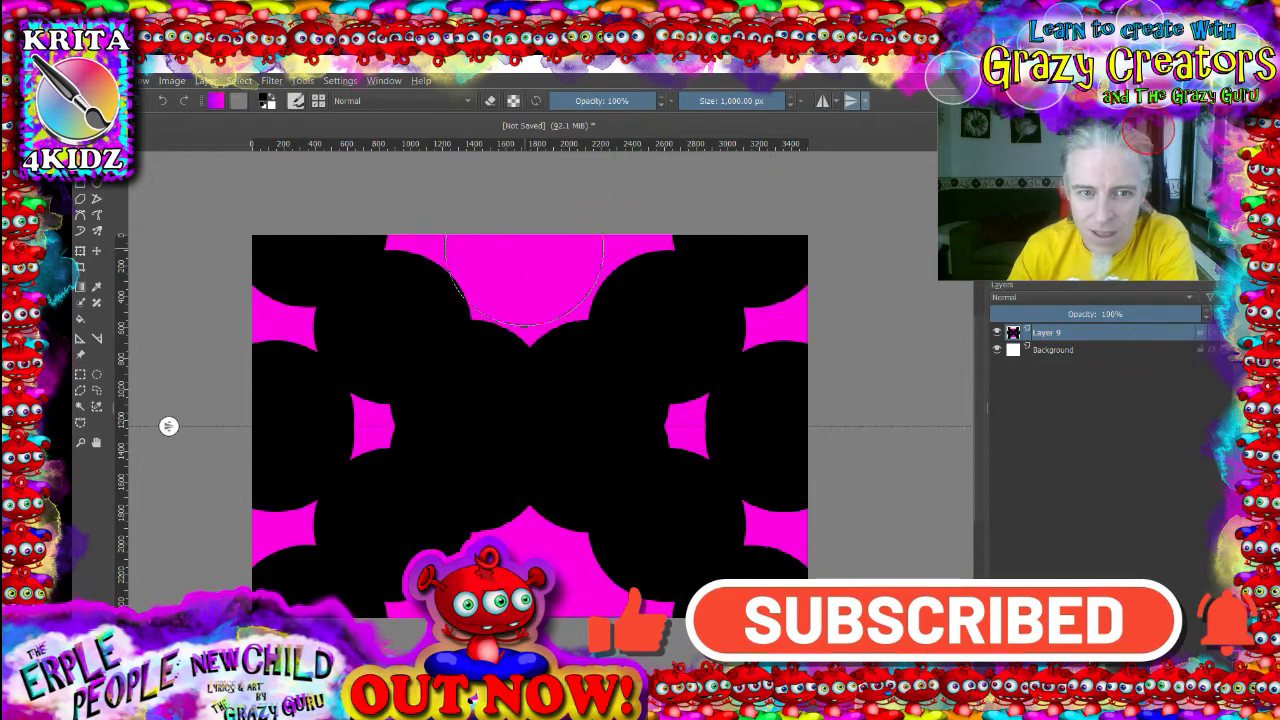
click(531, 200)
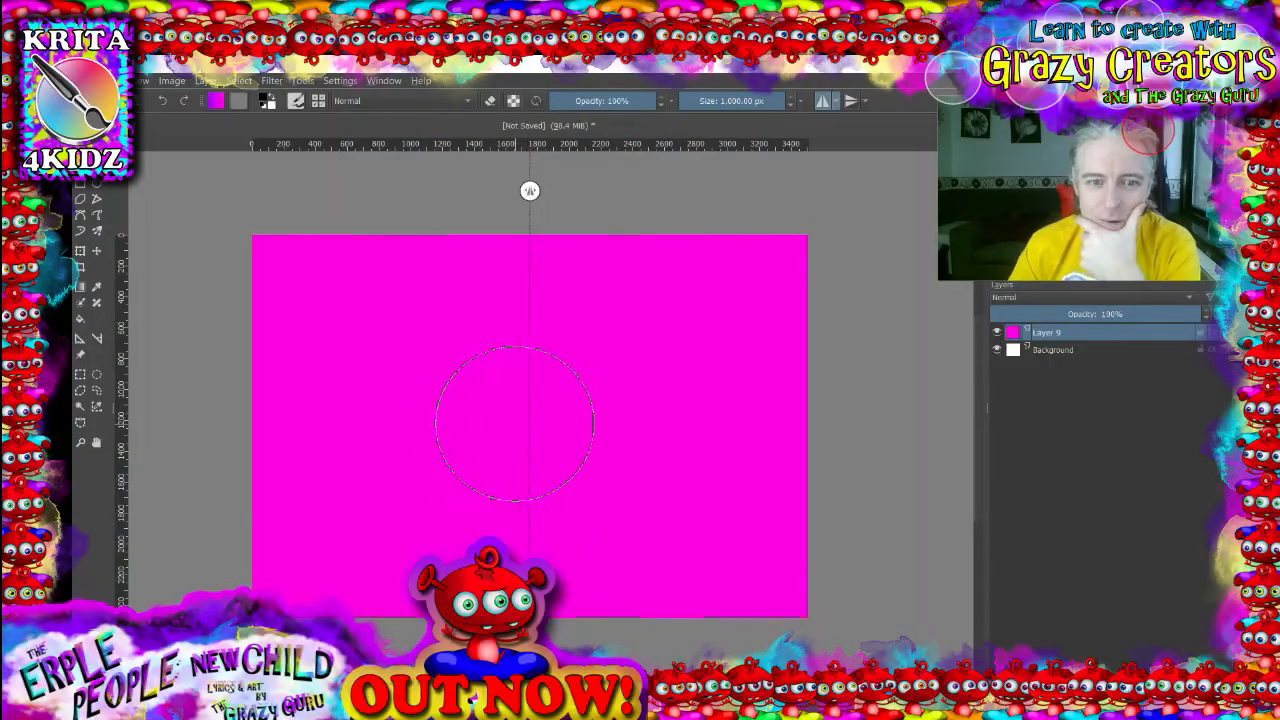
- Stamp a mirrored head circle in the centre, then shrink the brush to about 897 px and stamp mirrored ears above it
click(510, 423)
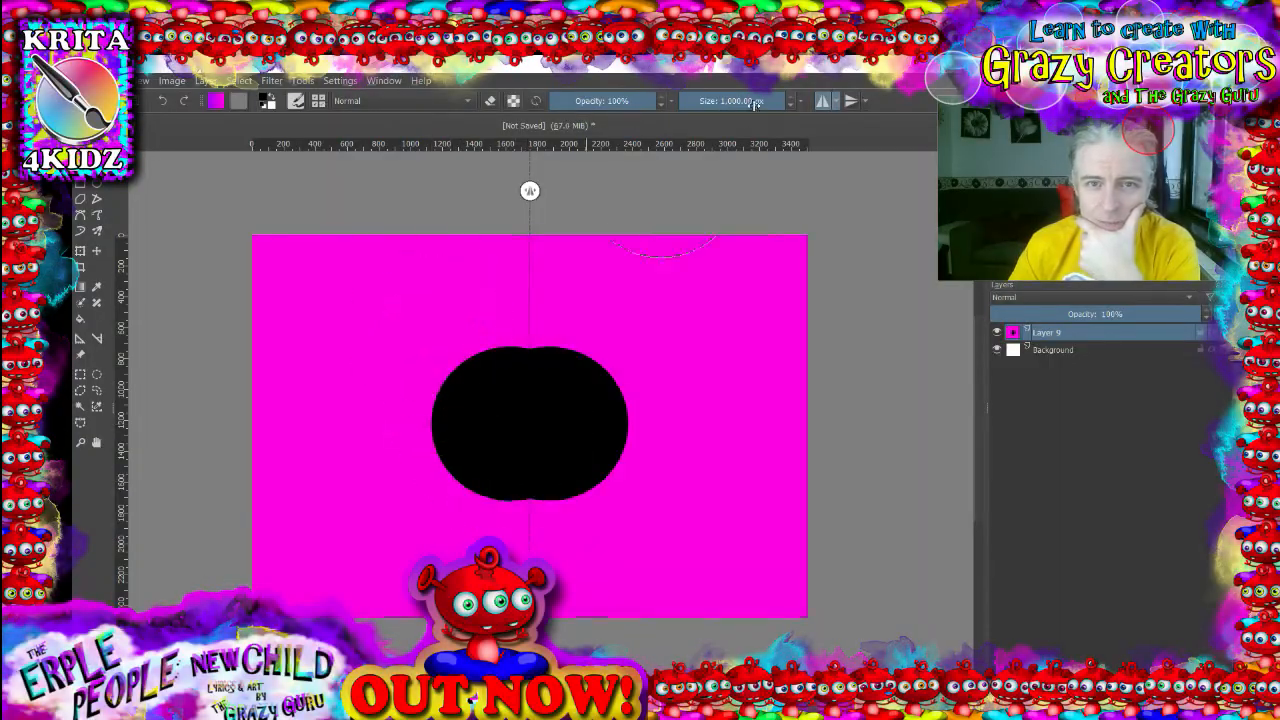
click(784, 103)
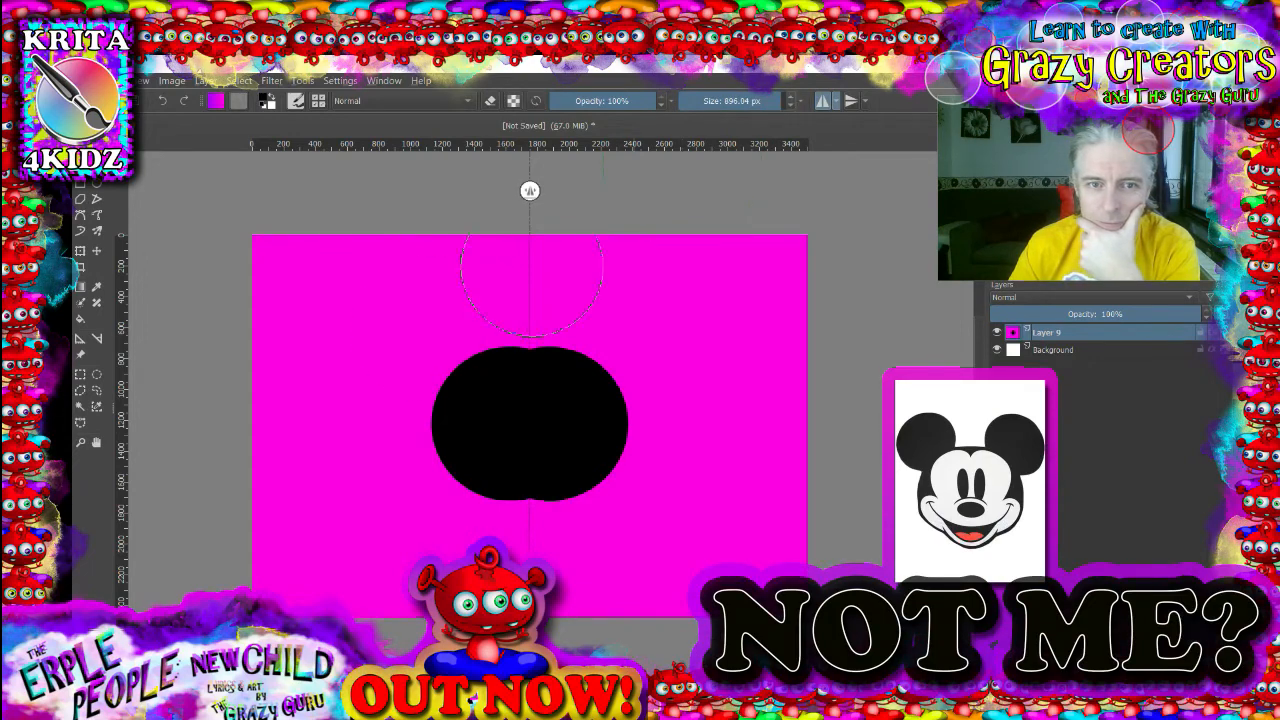
click(436, 322)
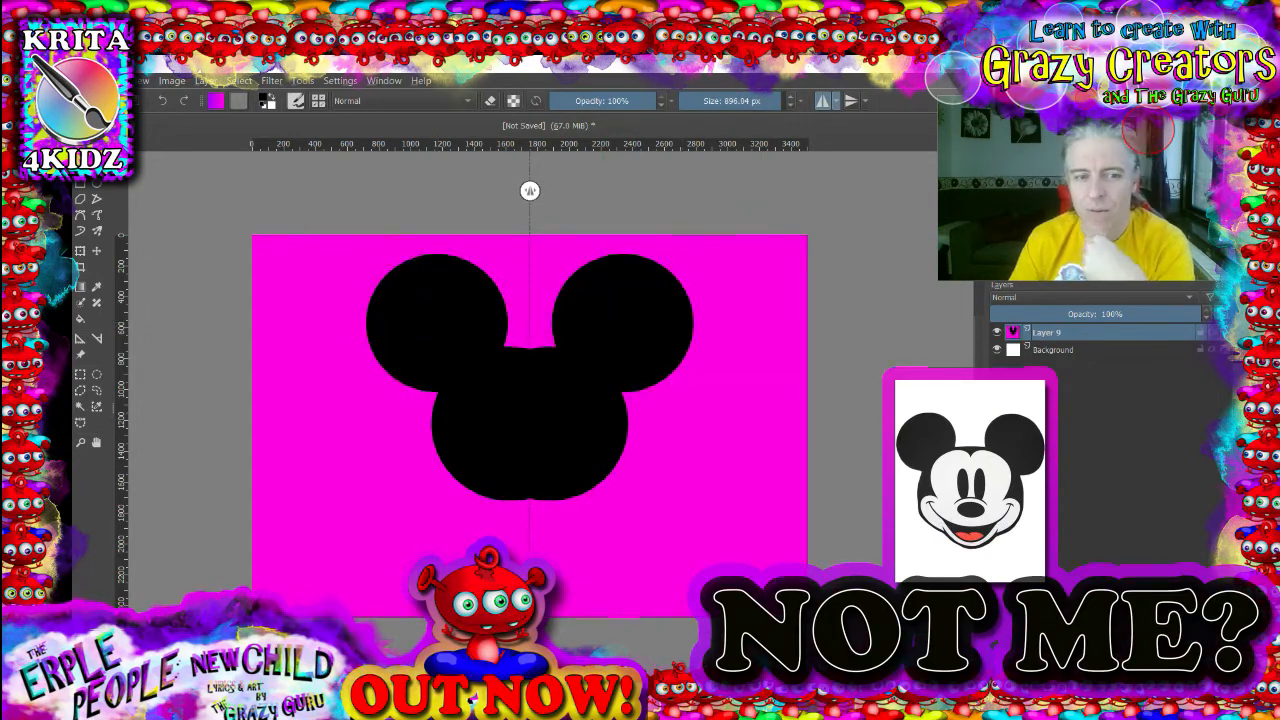